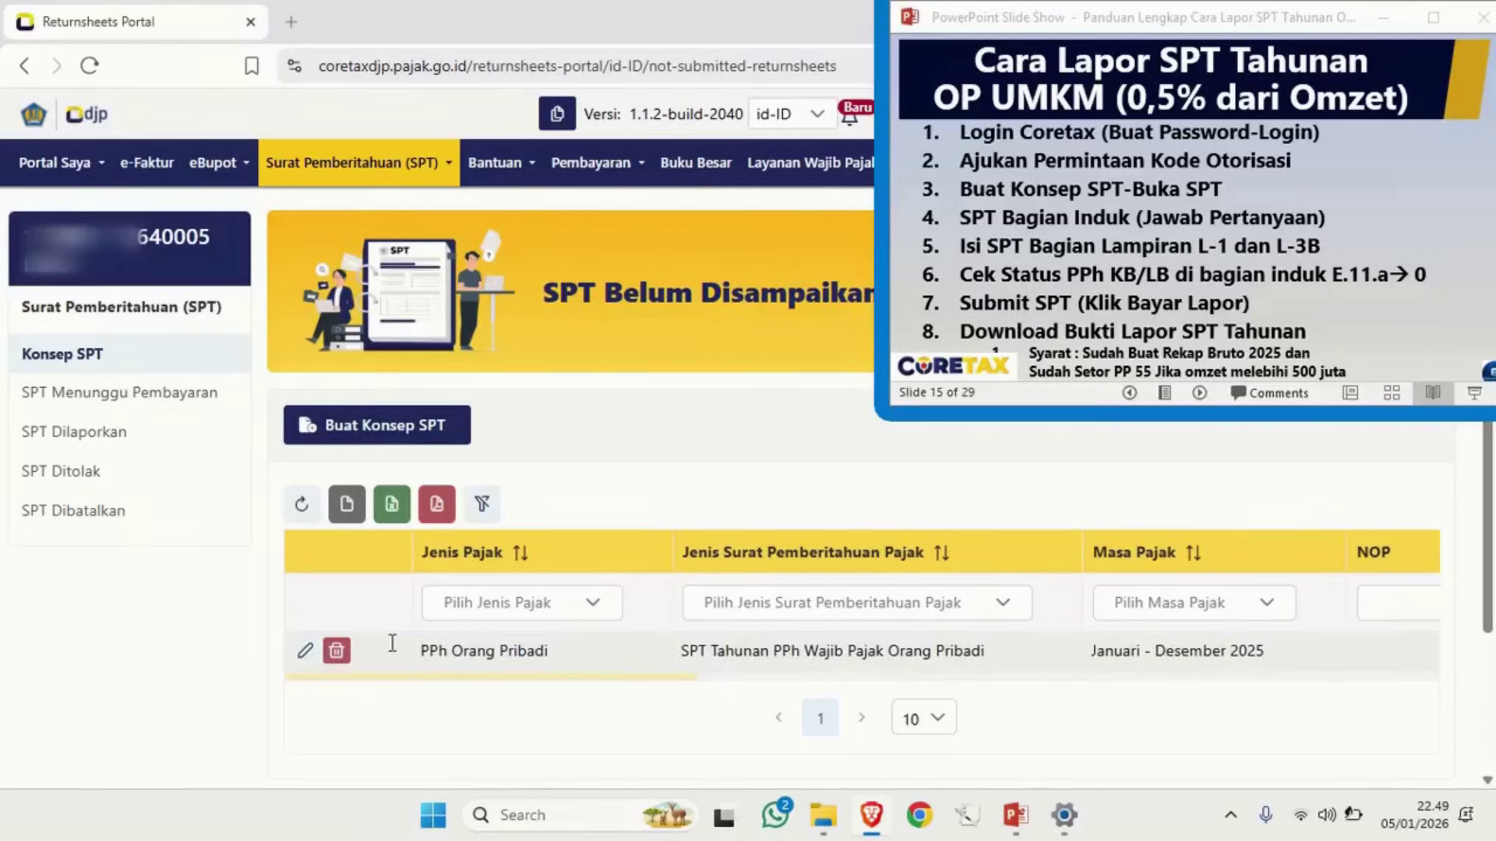
Open the Januari - Desember 2025 draft of the SPT Tahunan PPh Orang Pribadi for editing and run Posting SPT
click(305, 656)
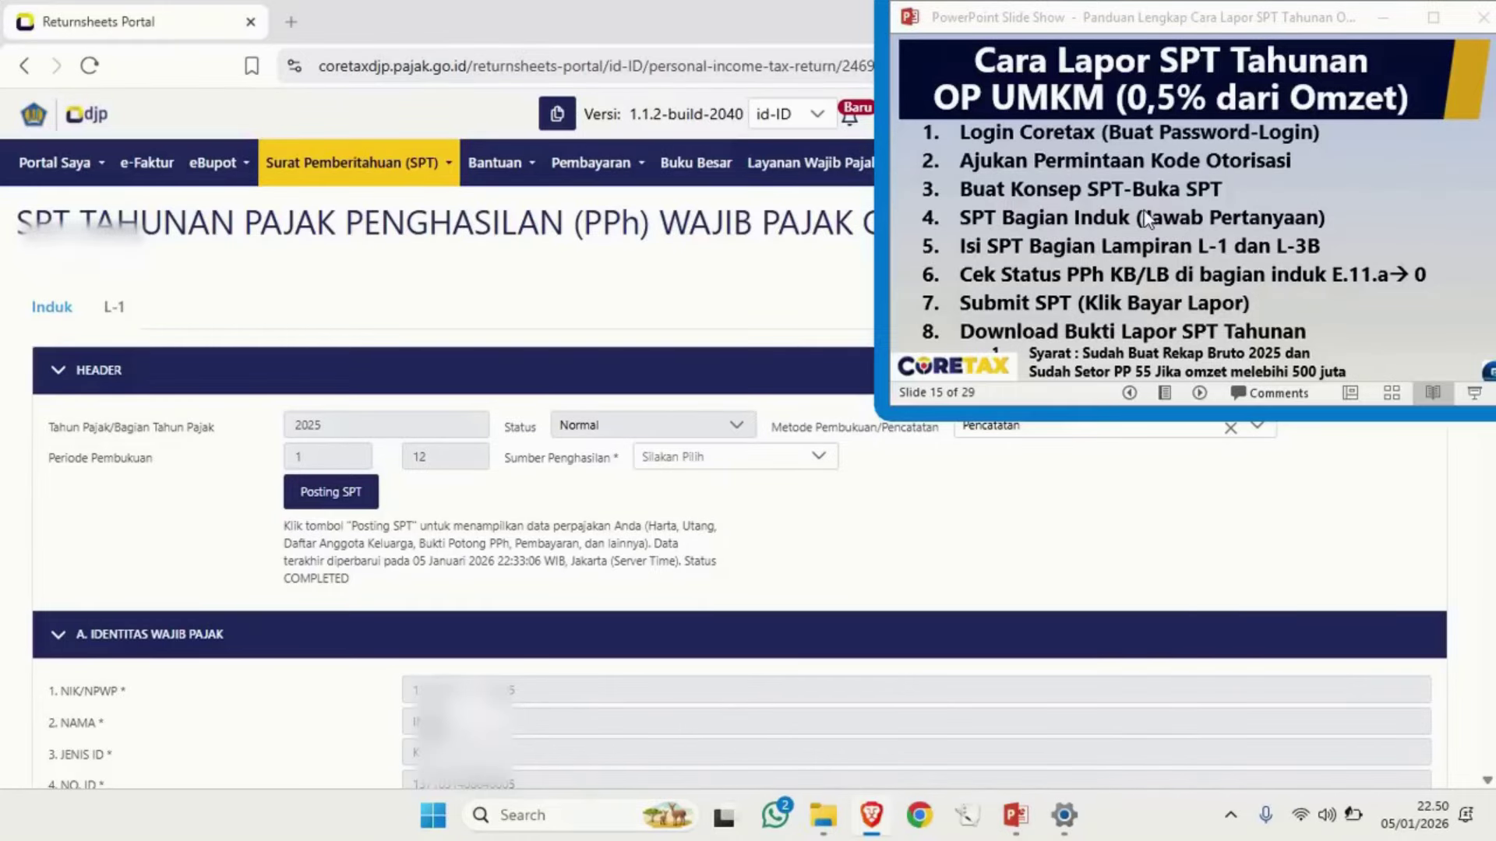
key(Right)
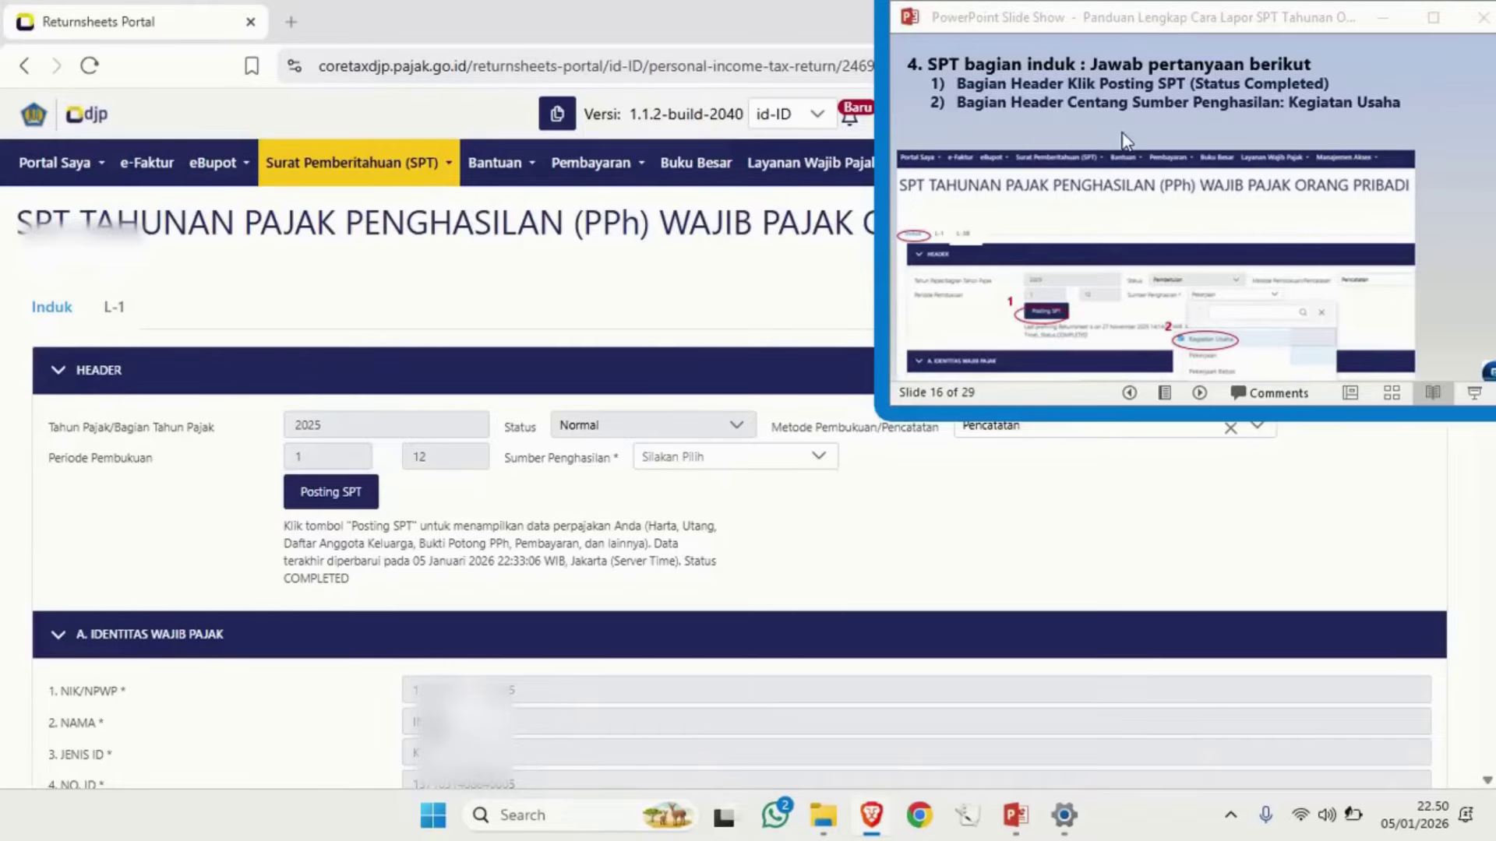
click(338, 493)
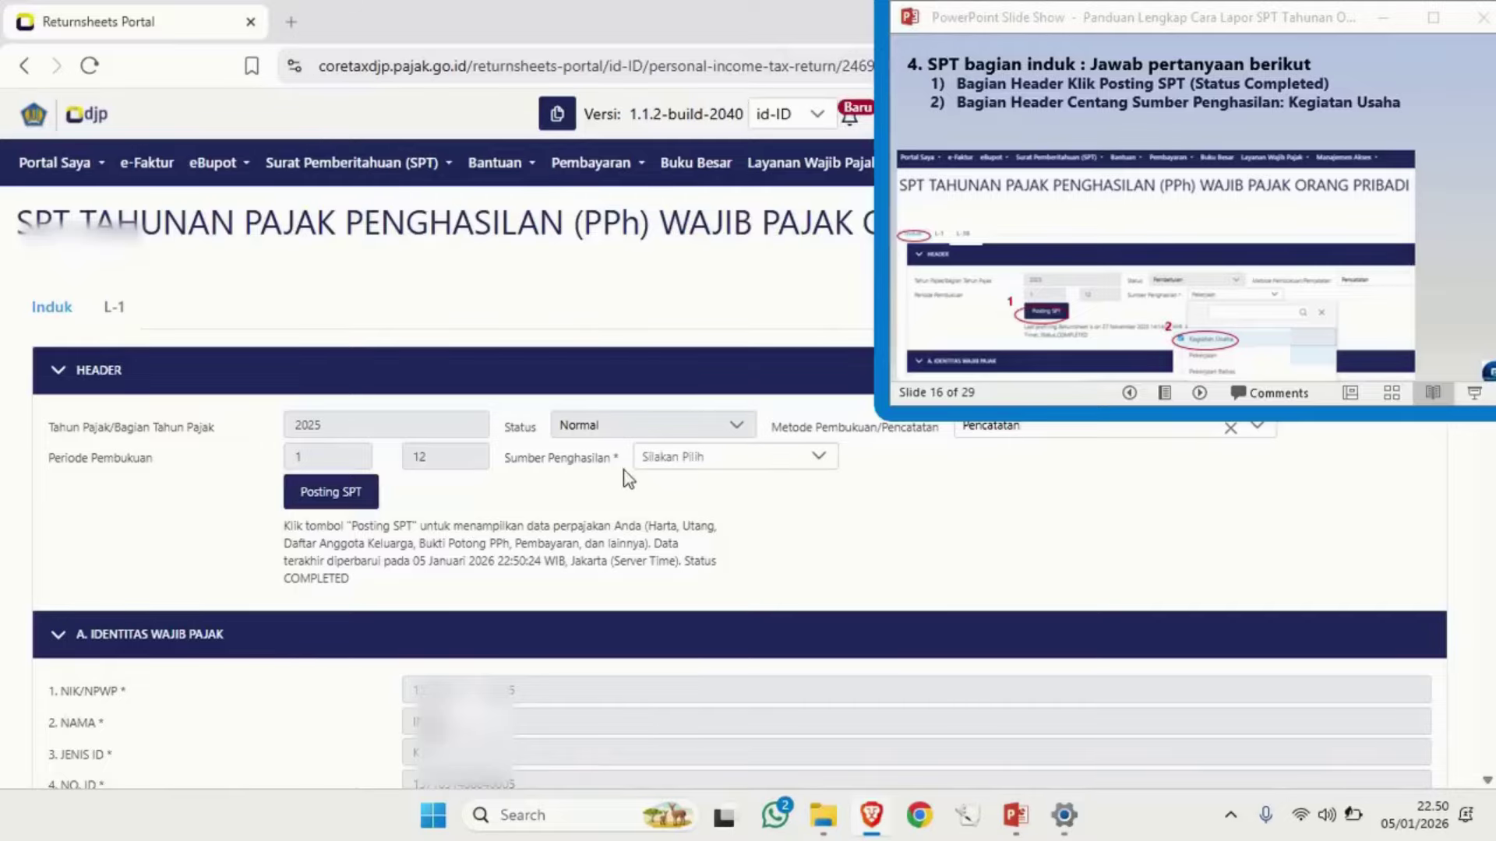
Set Sumber Penghasilan in the return's header to Kegiatan Usaha and advance the guide slides to the main form questions
click(723, 460)
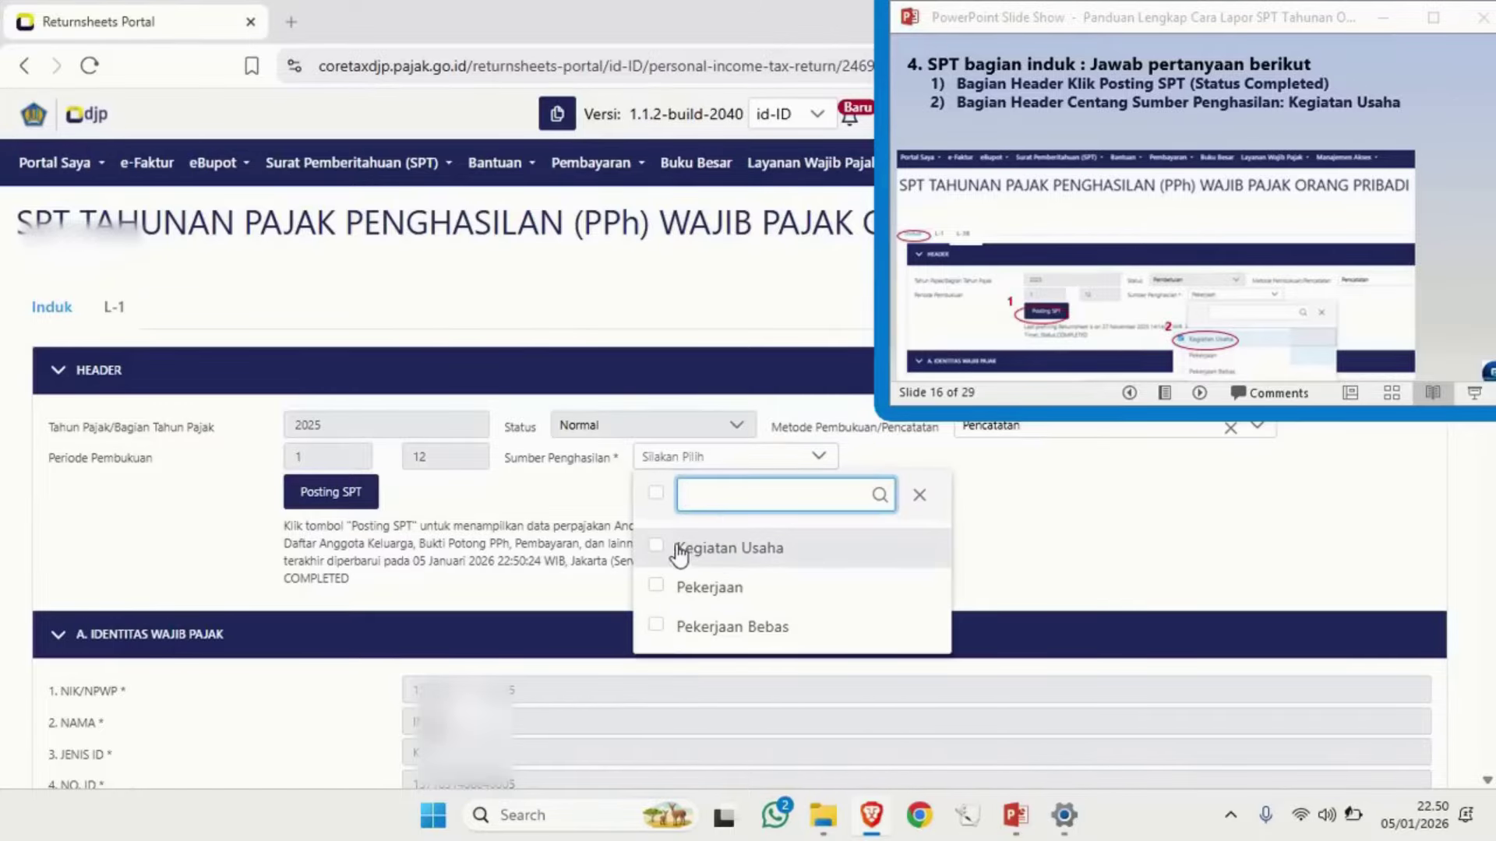
click(657, 548)
click(983, 110)
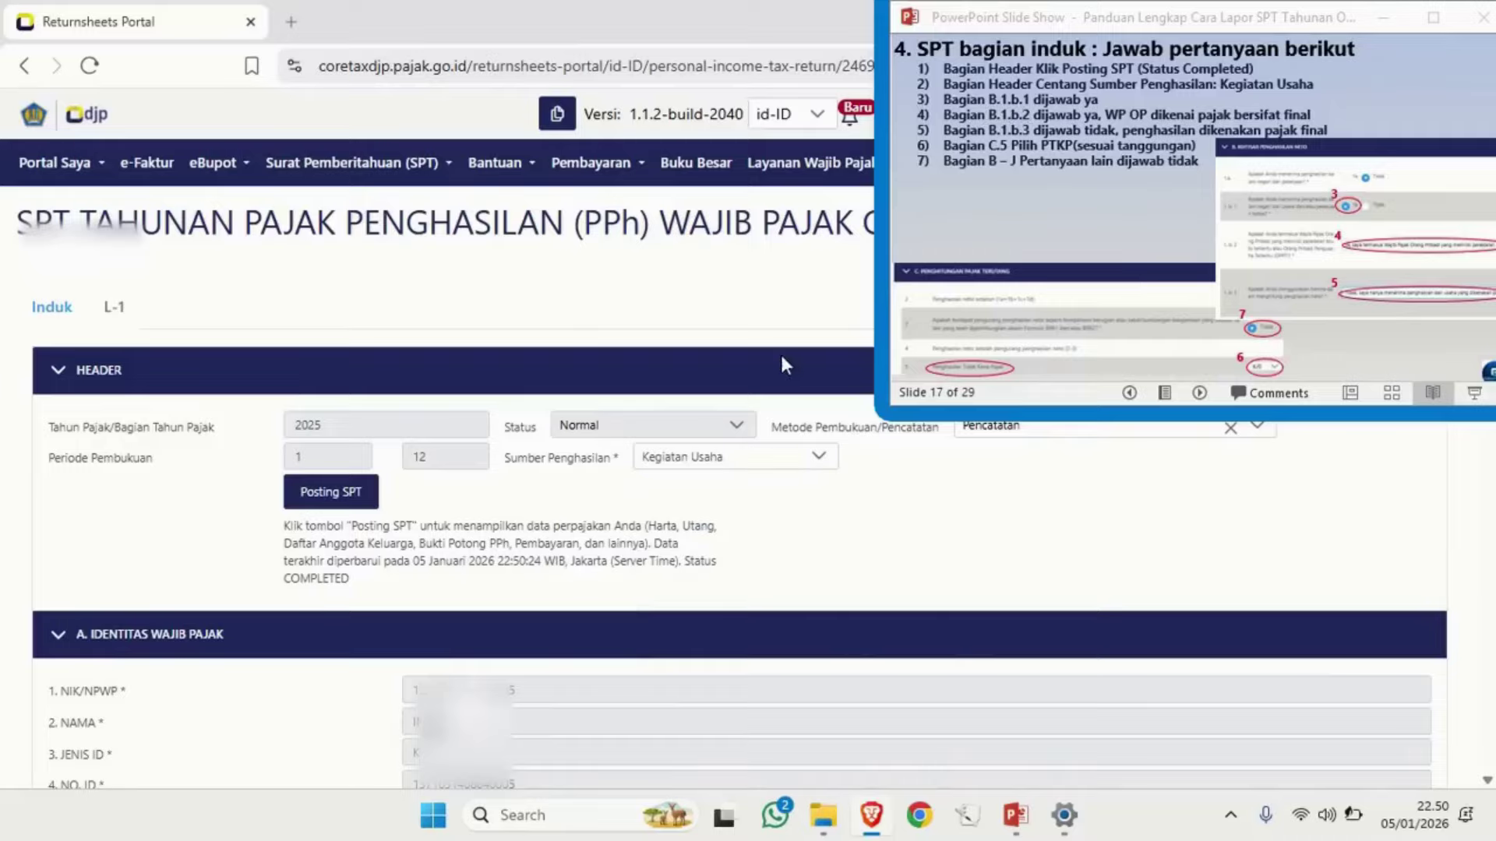
Answer 1.b.1 with Ya, 1.b.2 as a taxpayer with certain turnover taxed as final, and 1.b.3 as only final-taxed business income without bookkeeping
scroll(741, 500, down, 7)
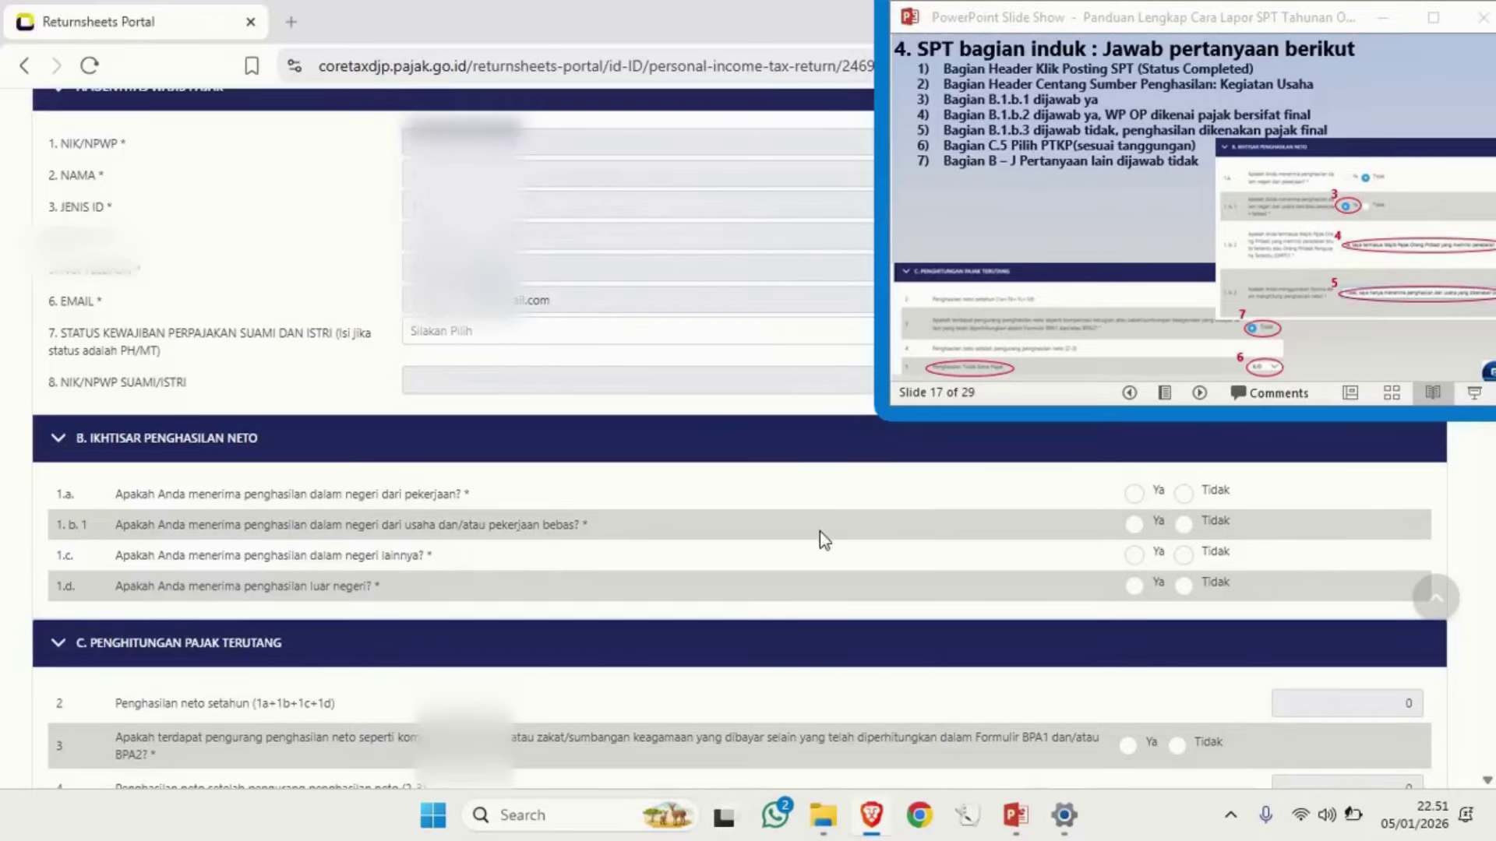
click(1135, 523)
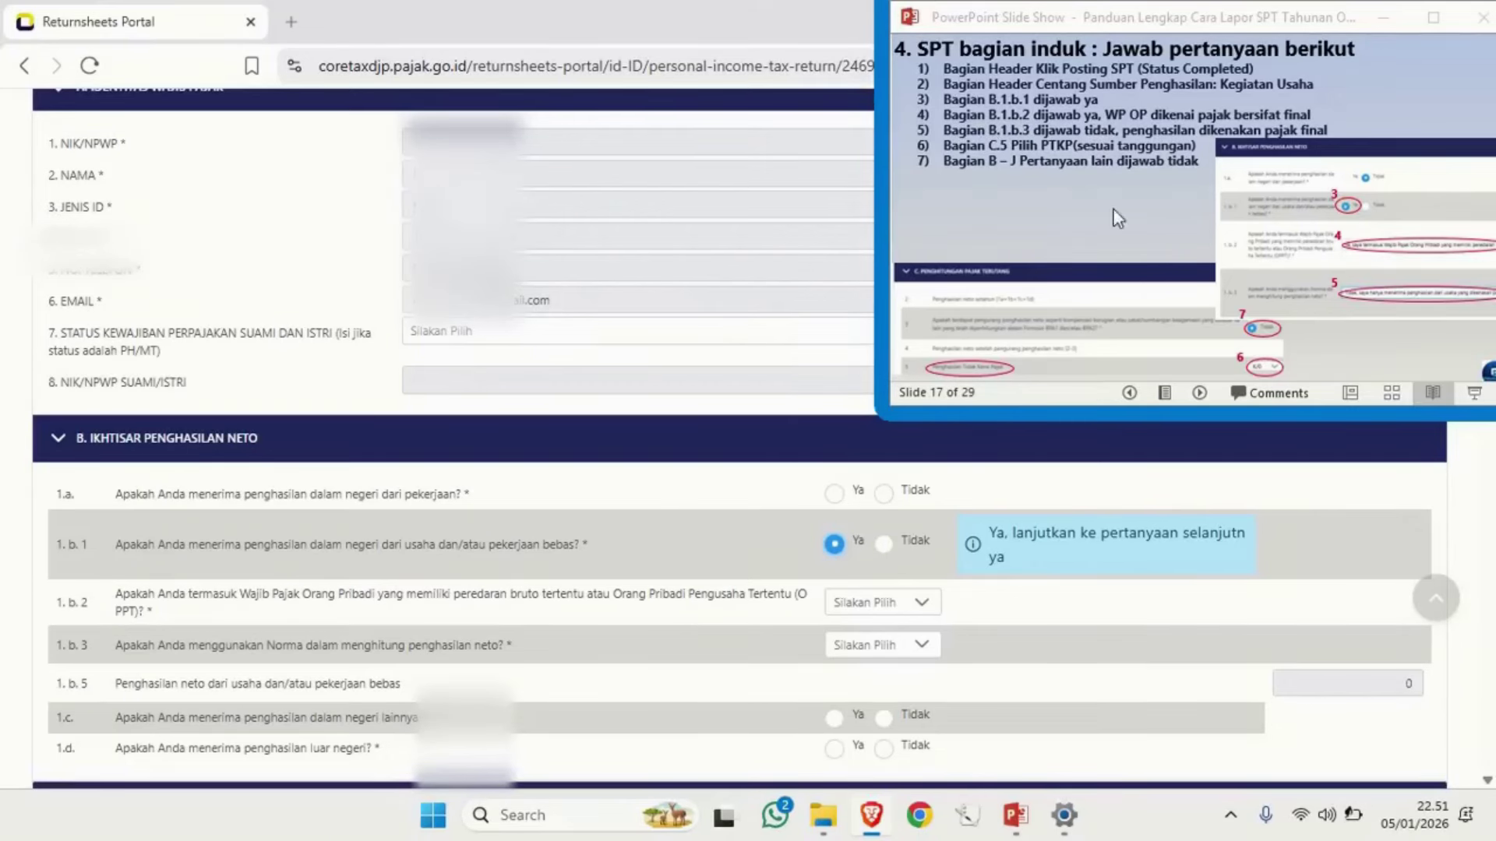
click(917, 610)
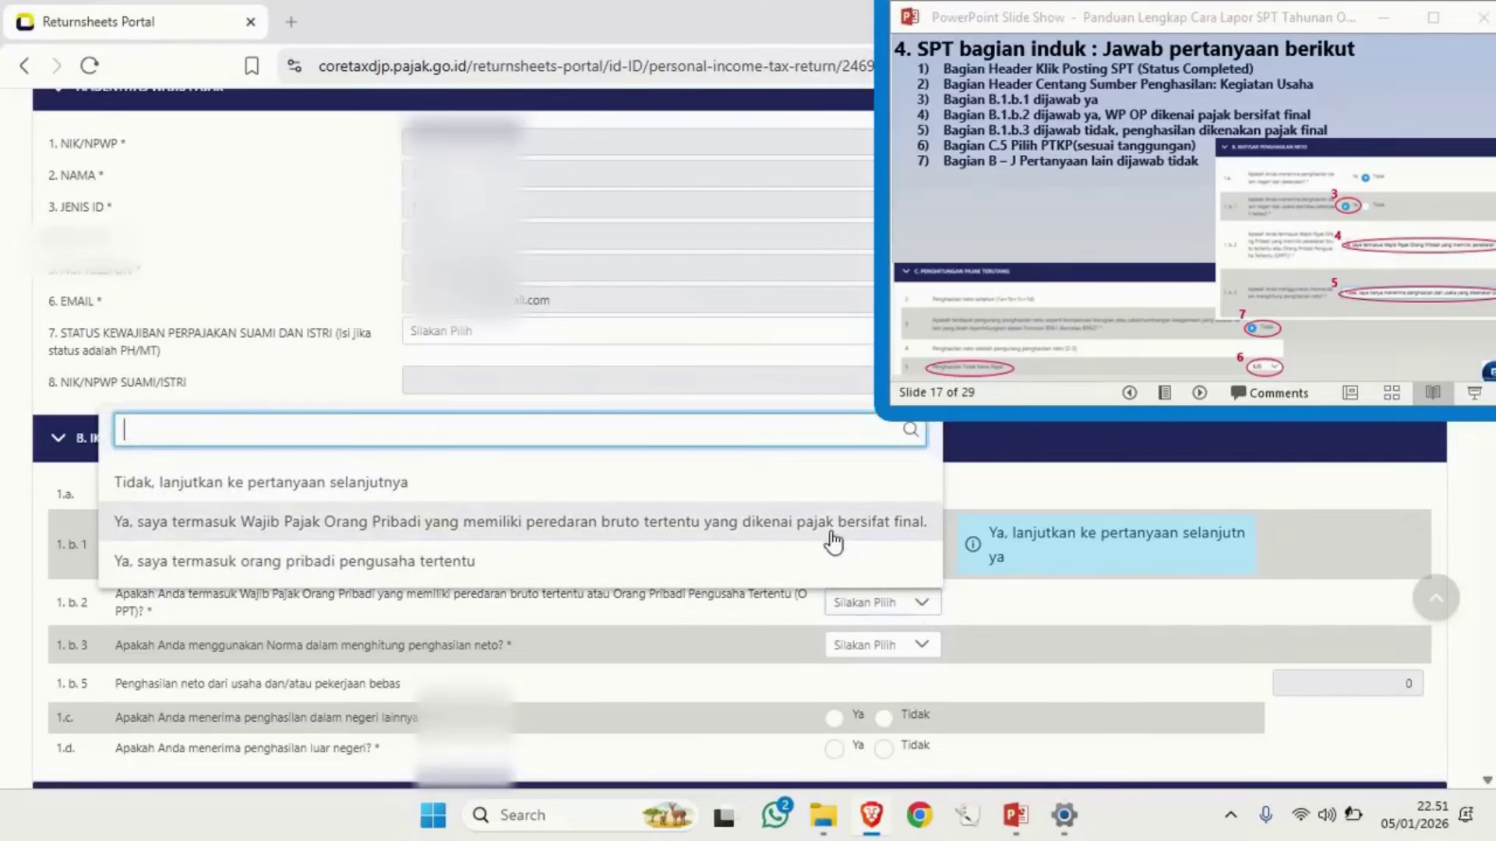
click(832, 530)
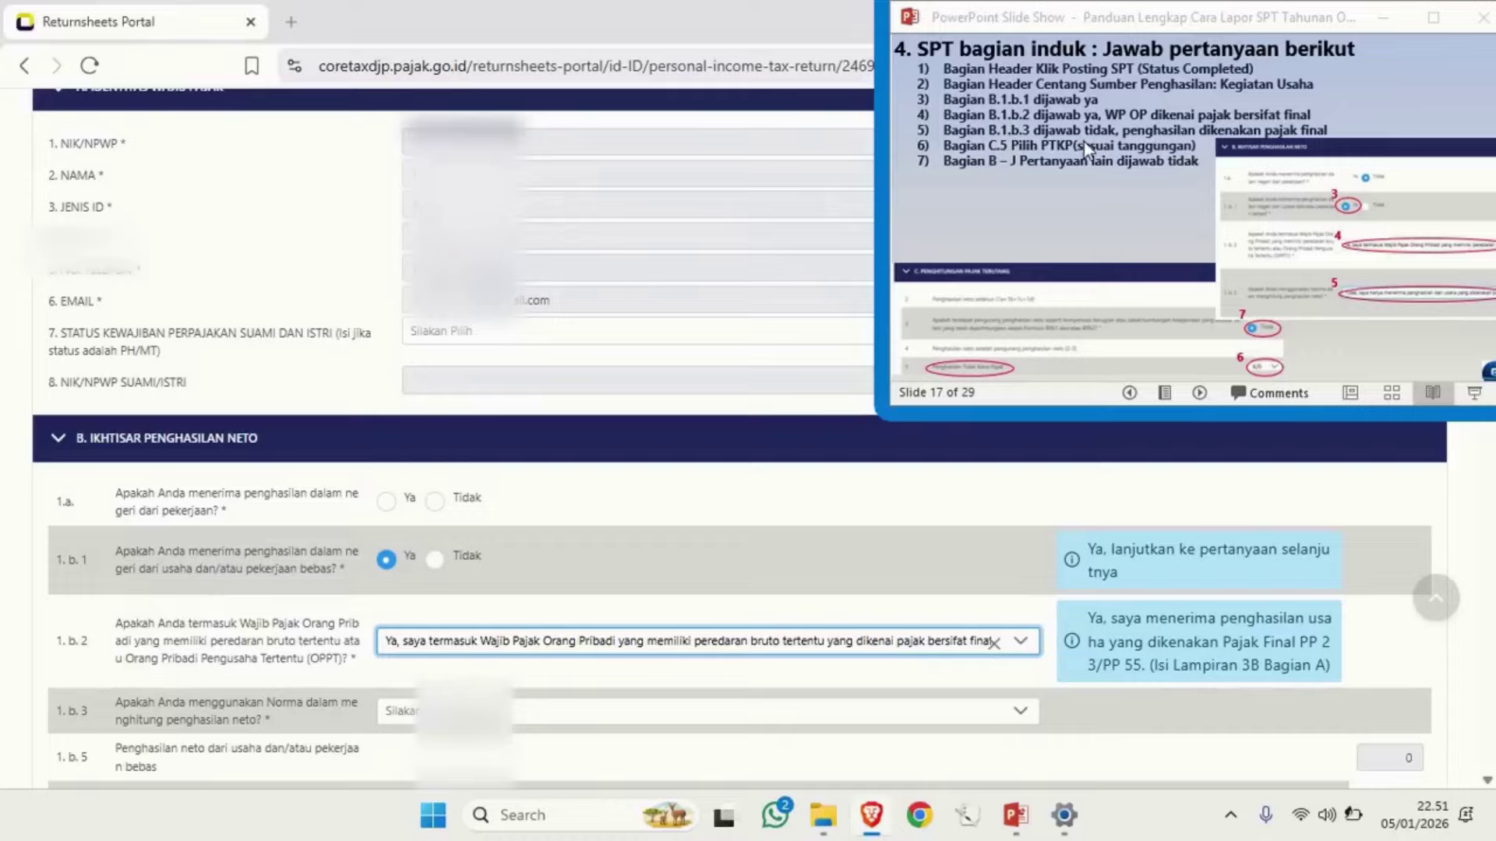
click(1010, 713)
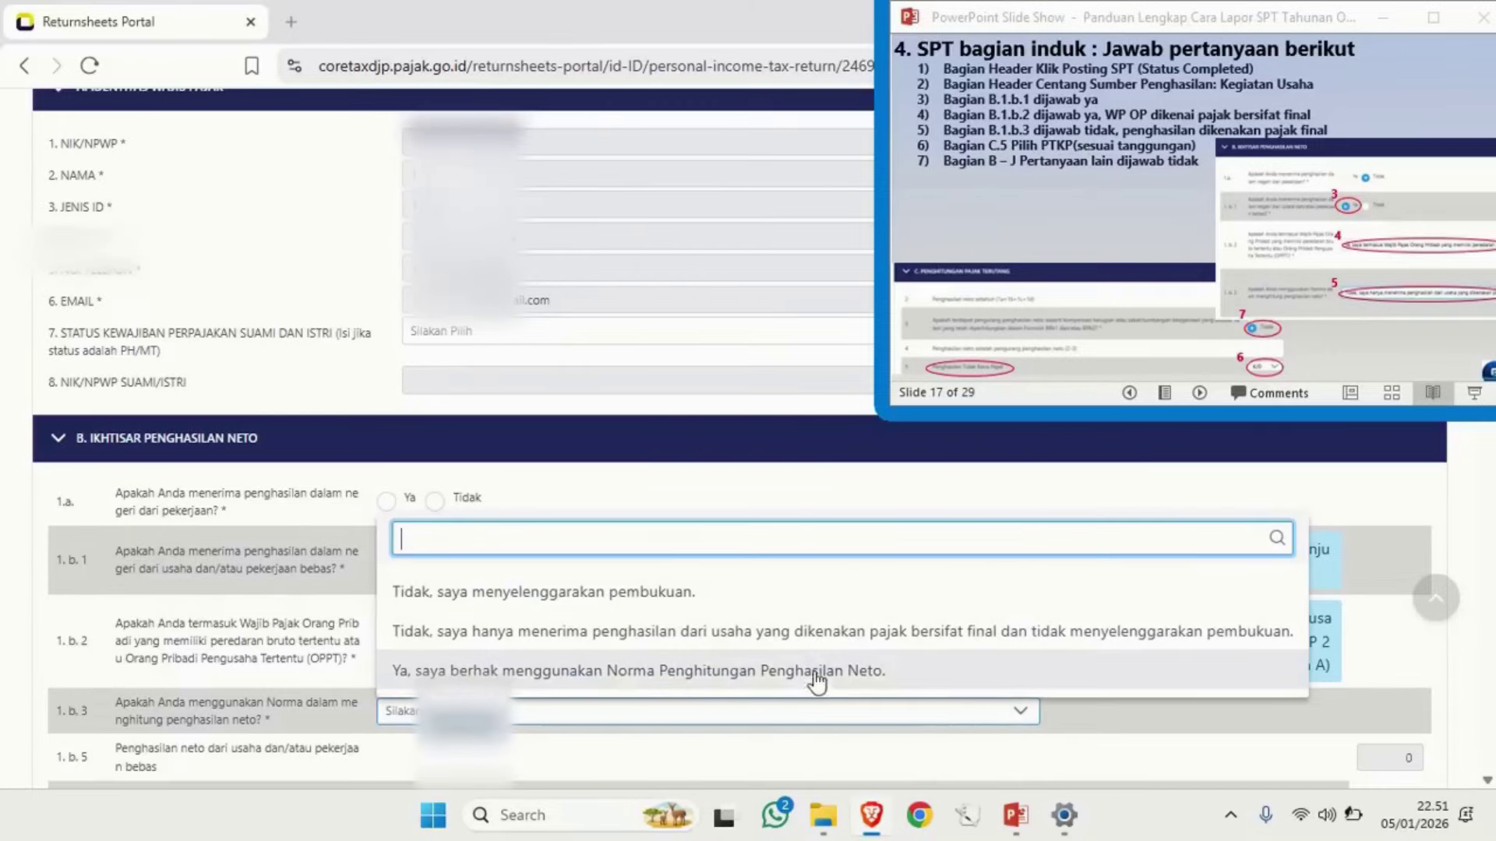
click(760, 640)
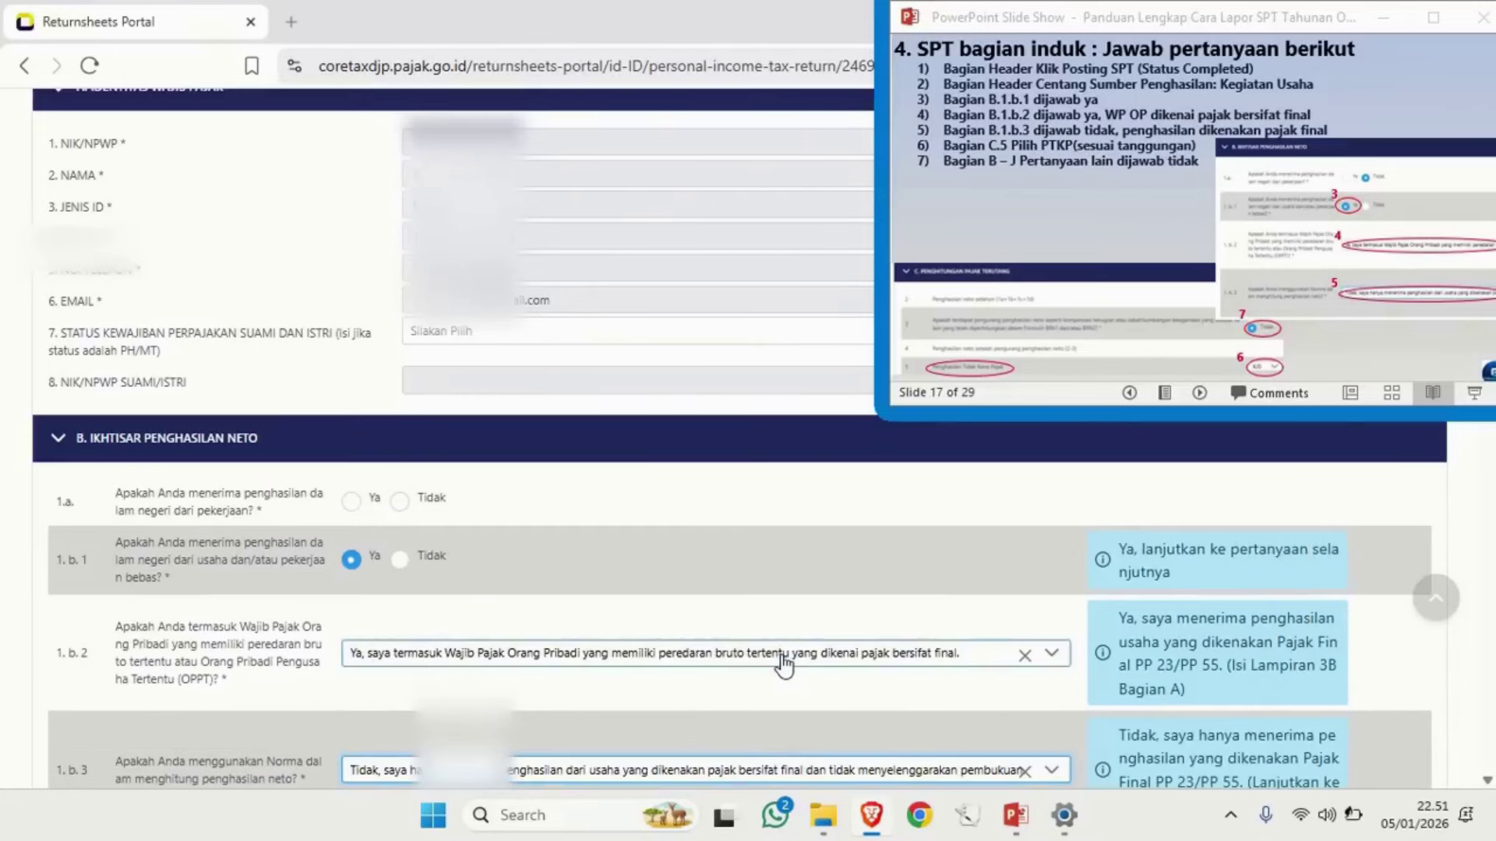
Set the Penghasilan Tidak Kena Pajak category in section C to TK/0
scroll(782, 658, down, 6)
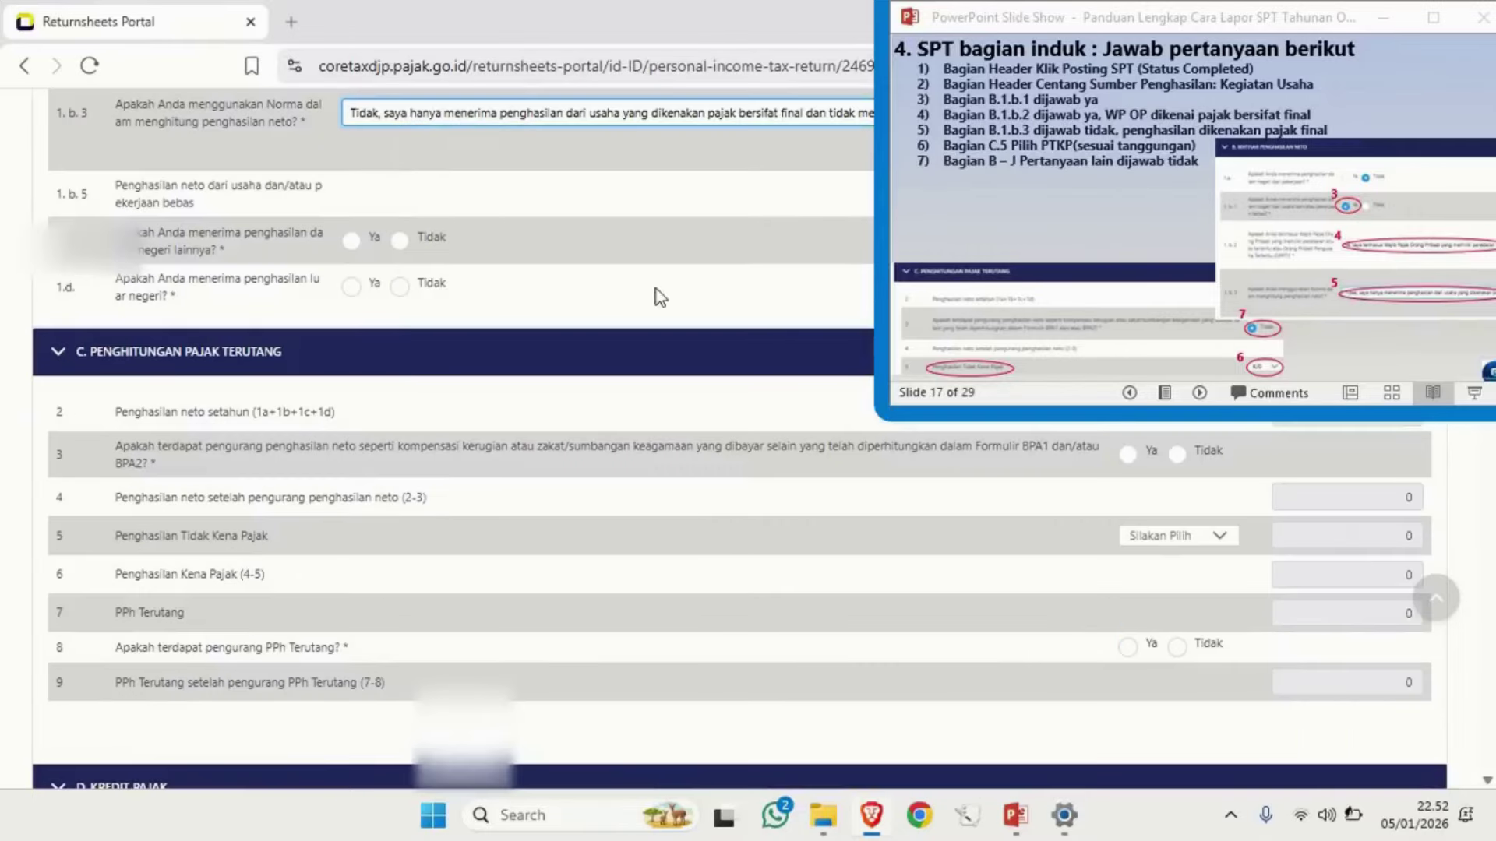
click(1176, 546)
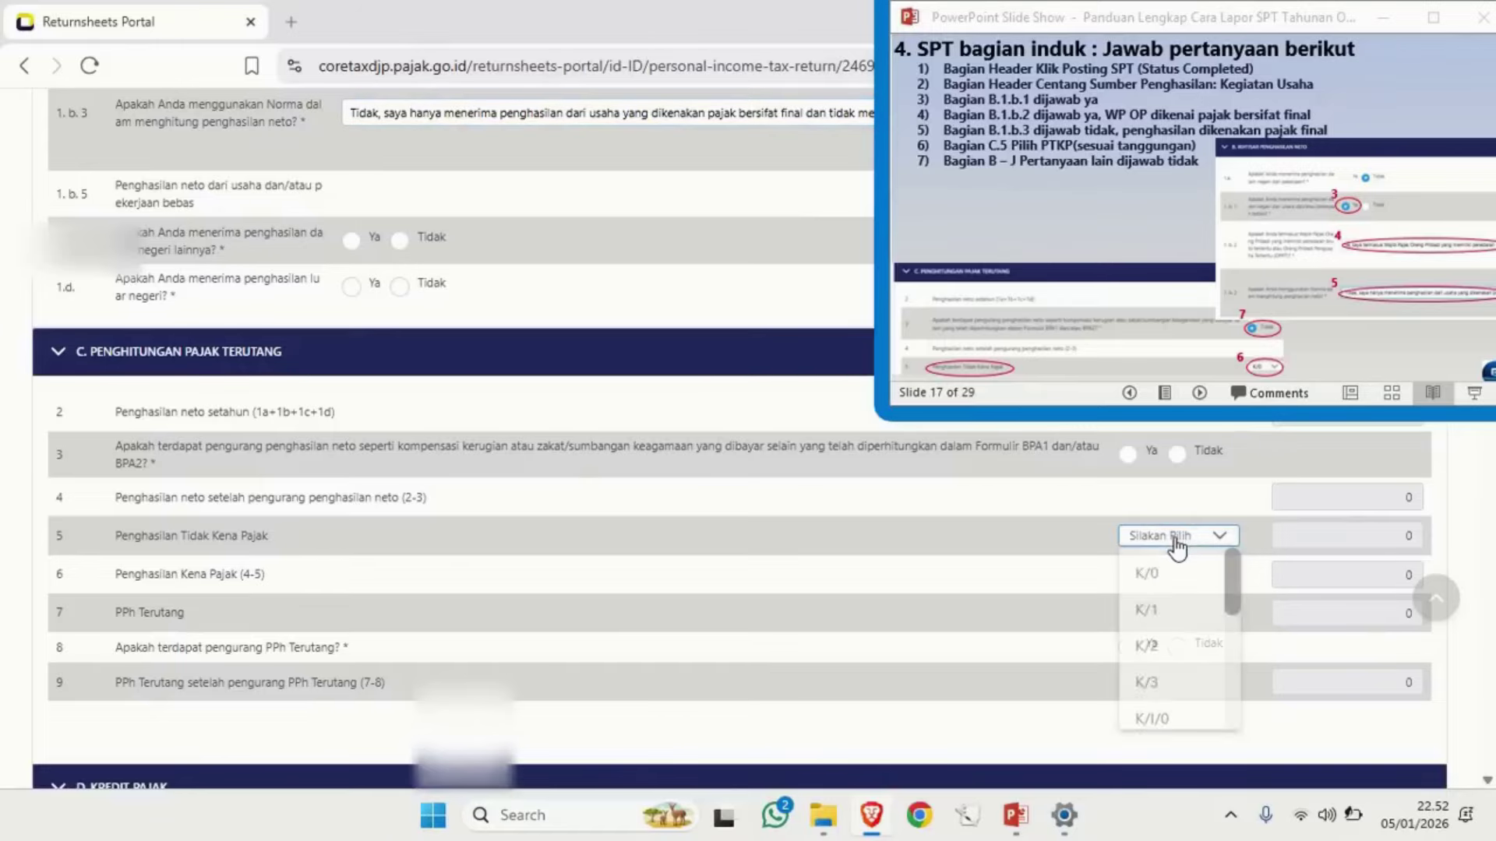
scroll(1175, 611, down, 5)
click(1173, 562)
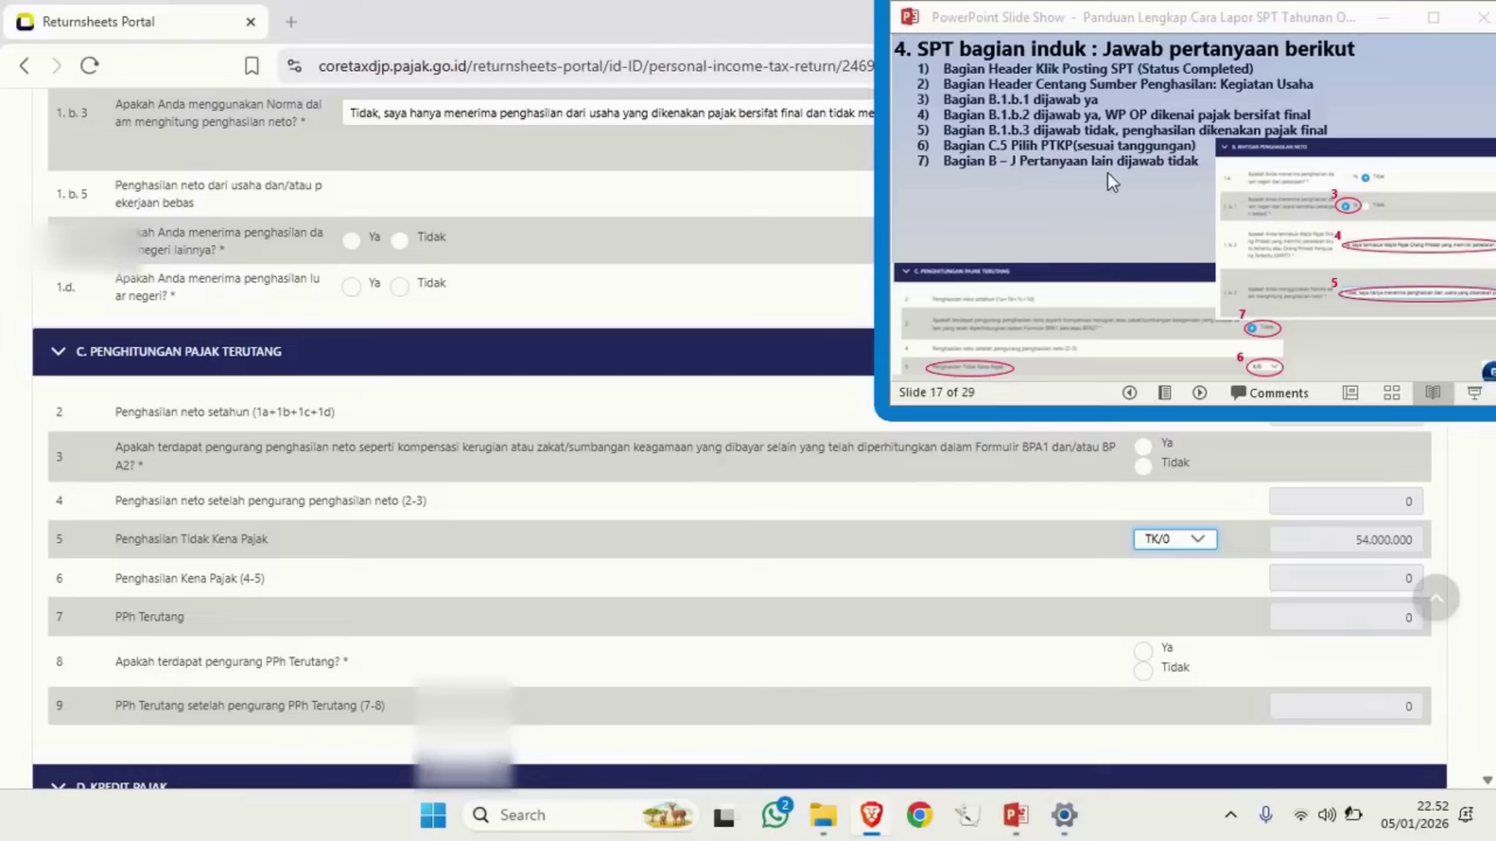
Answer Tidak to questions 1.a, 1.c and 1.d in section B and to question 3 in section C
scroll(413, 600, up, 5)
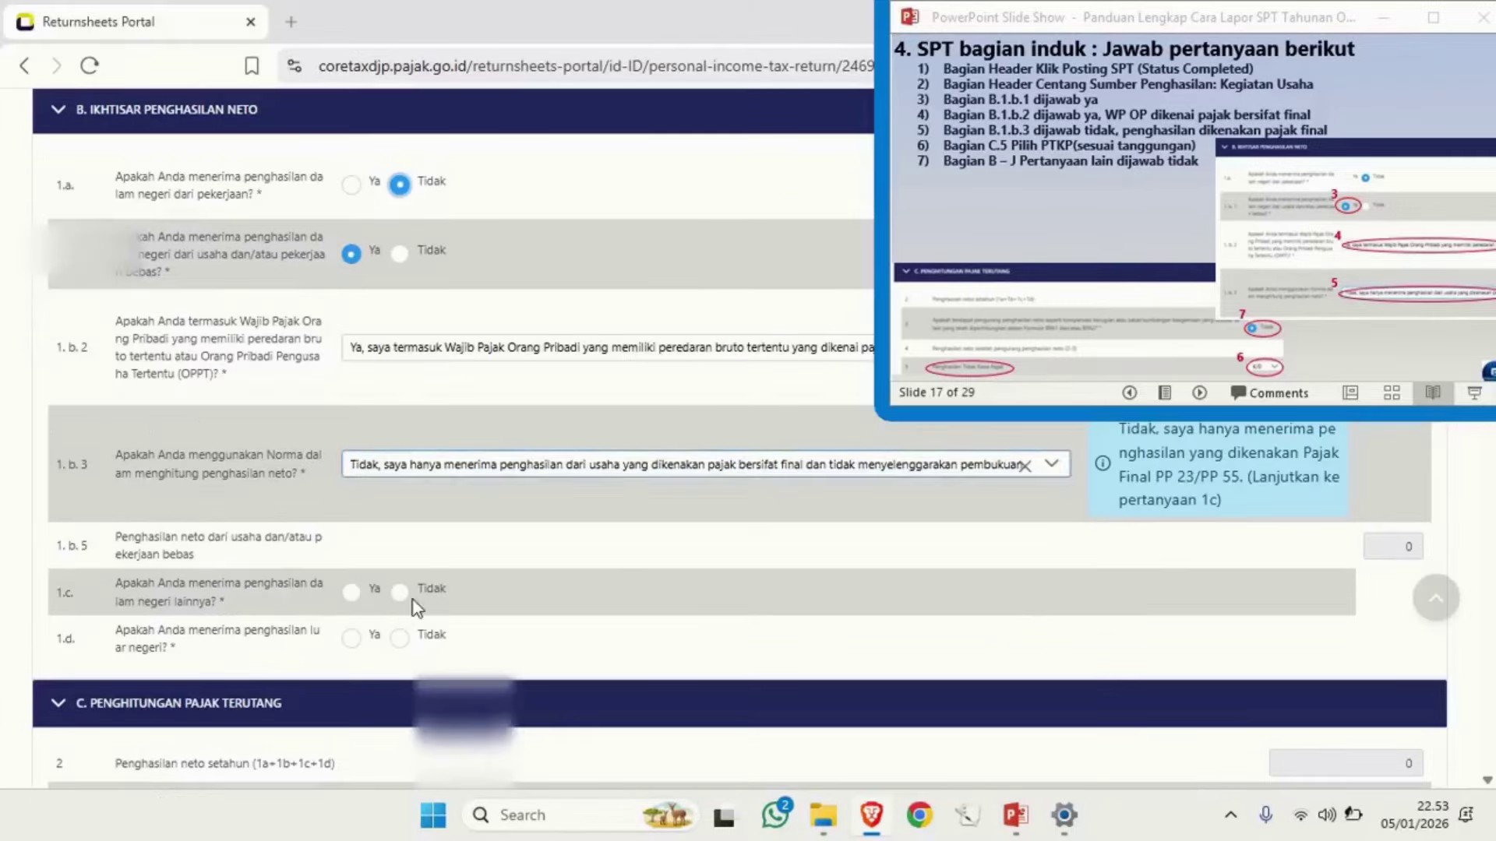
click(400, 602)
click(399, 661)
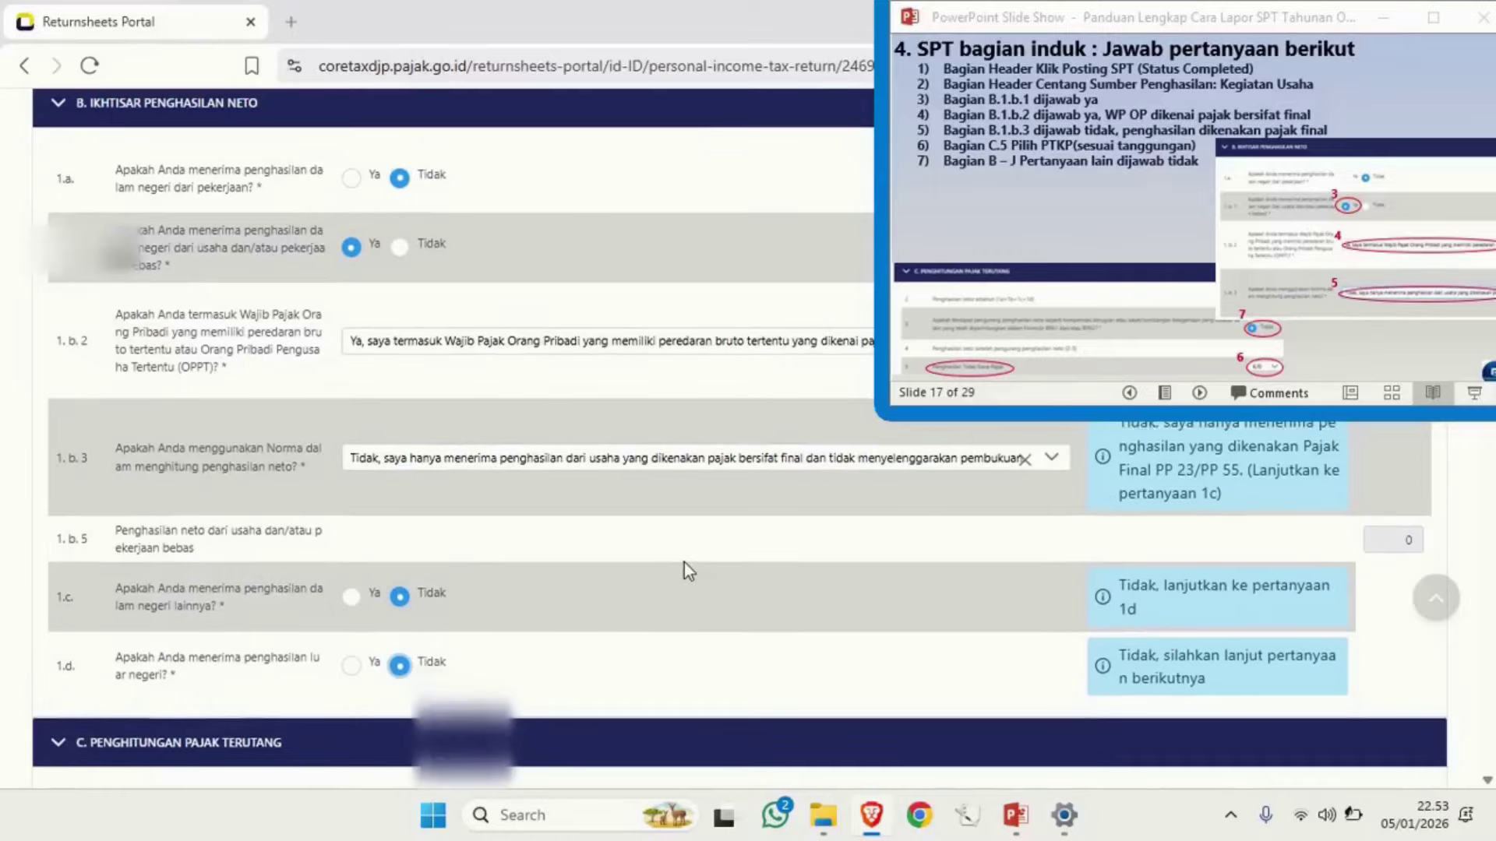
scroll(684, 563, down, 4)
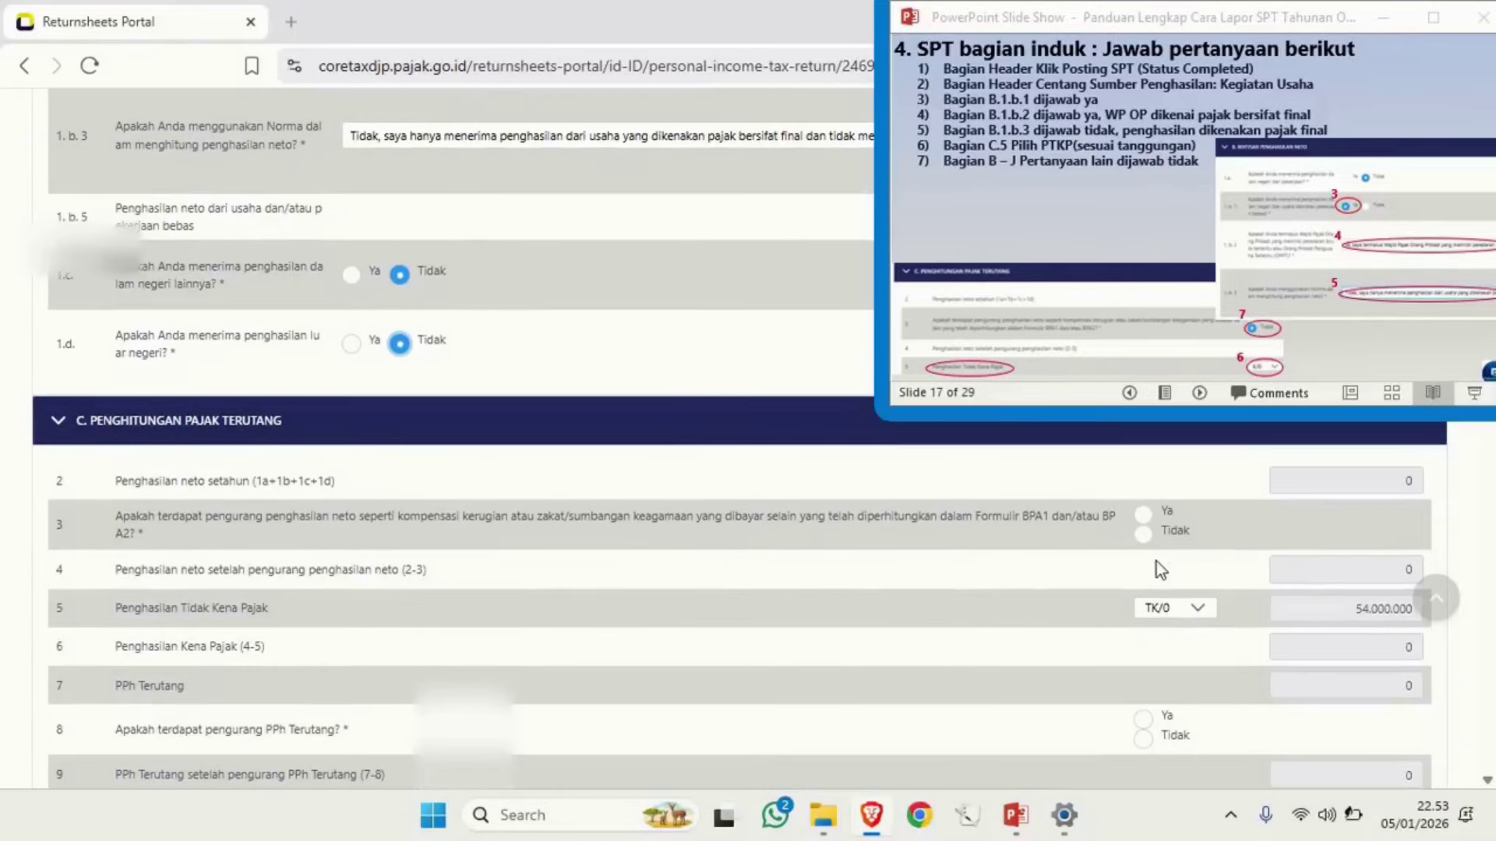
click(1145, 536)
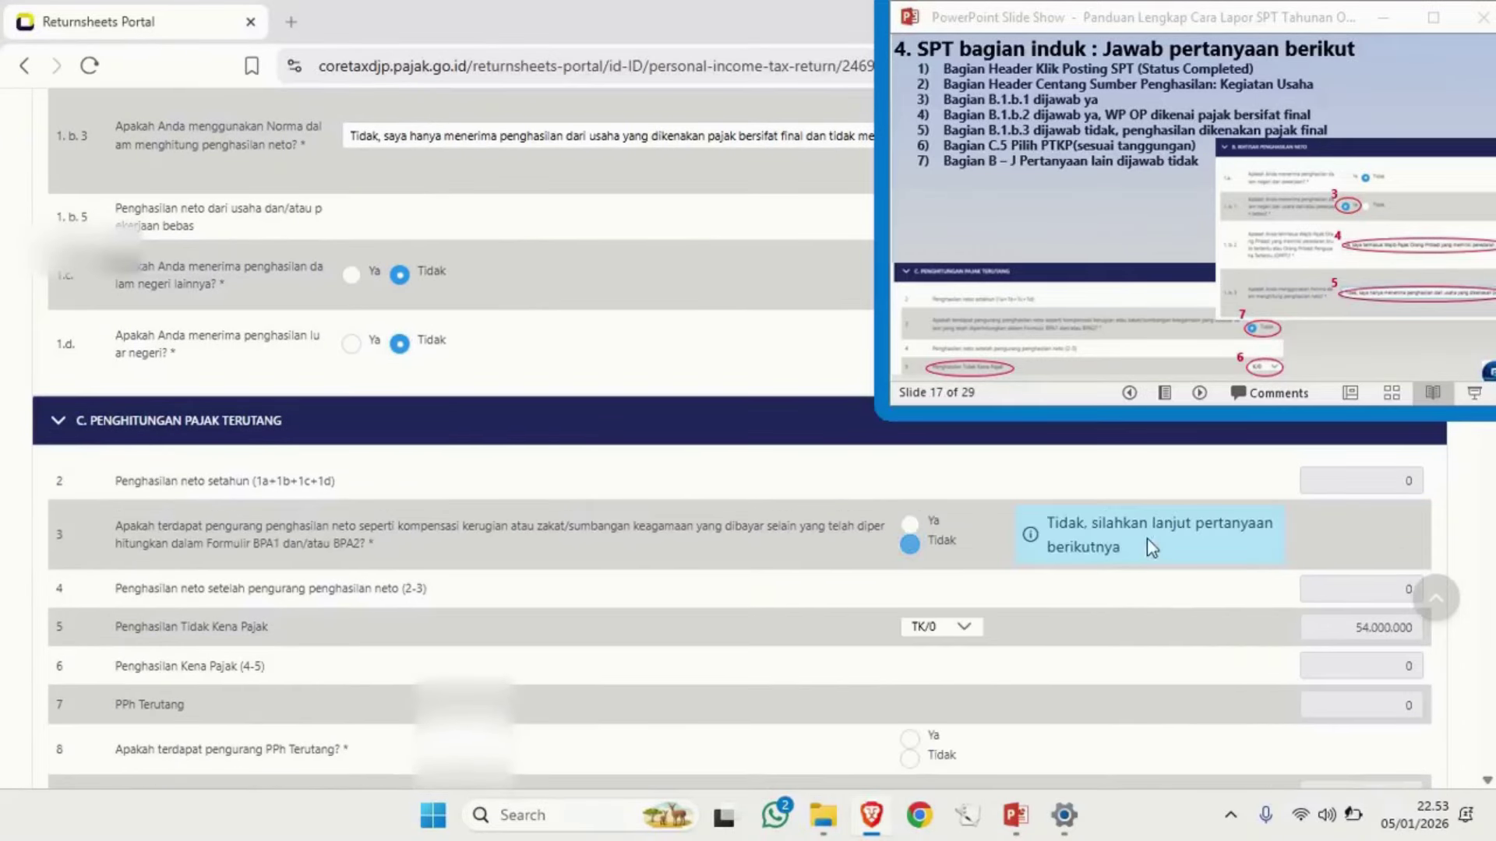
Advance the guide to the attachments slide and open the Kas dan Setara Kas table in section A of attachment L-1
scroll(1091, 547, down, 3)
key(Home)
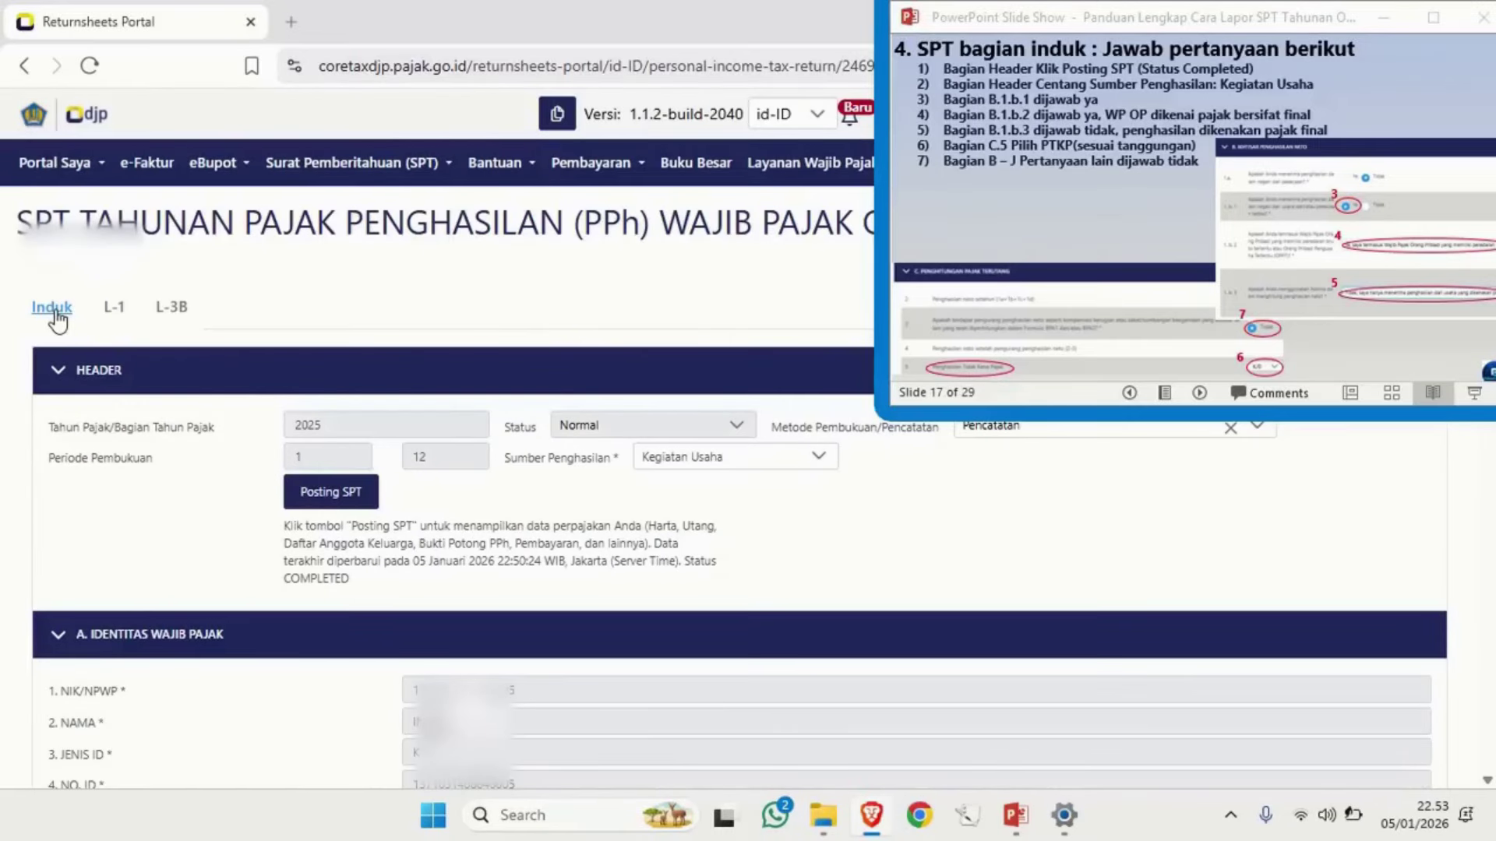
click(985, 282)
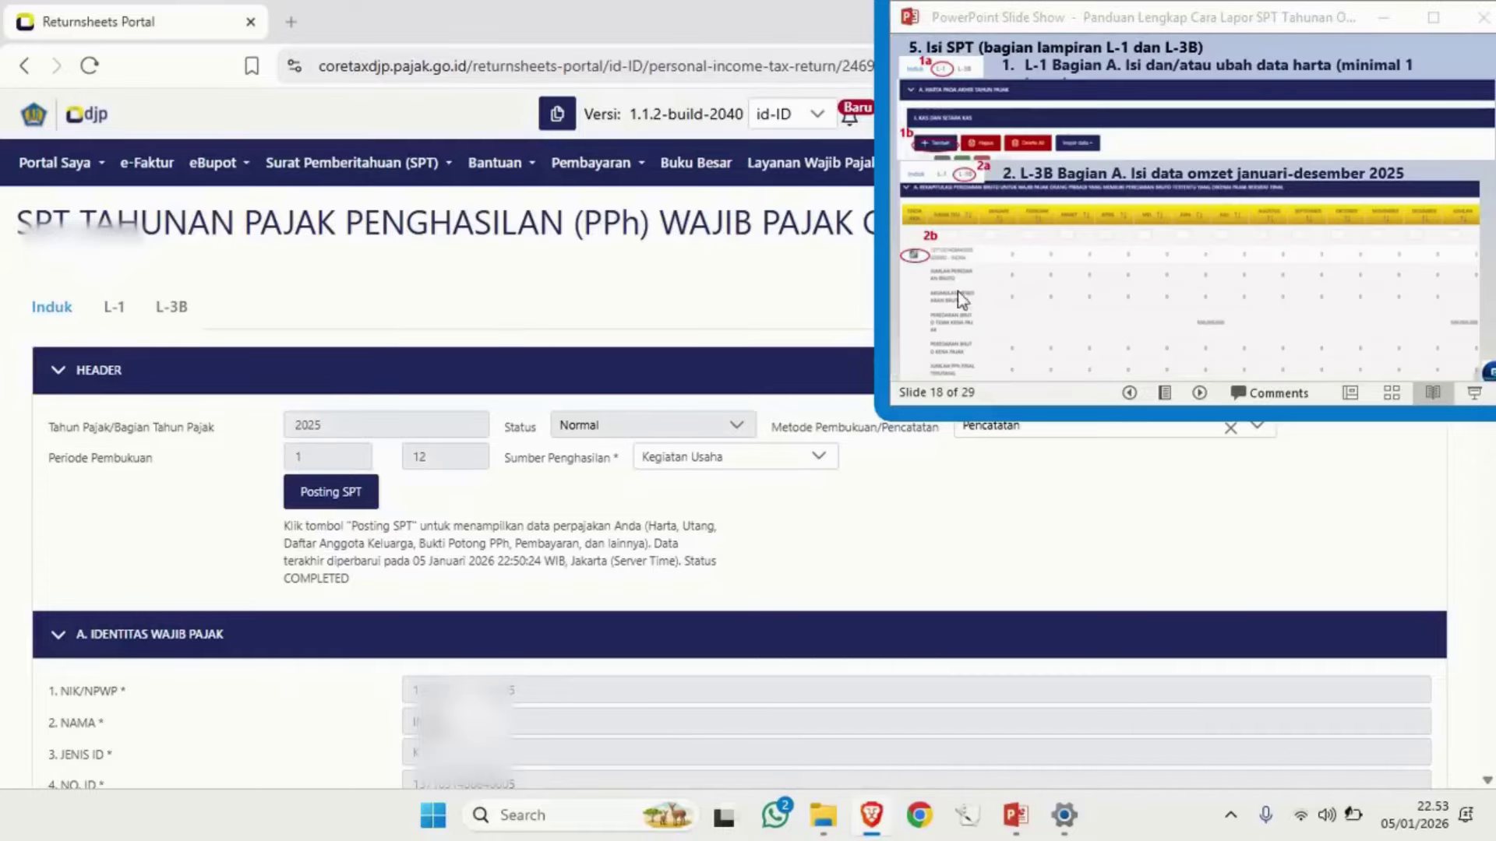
click(118, 315)
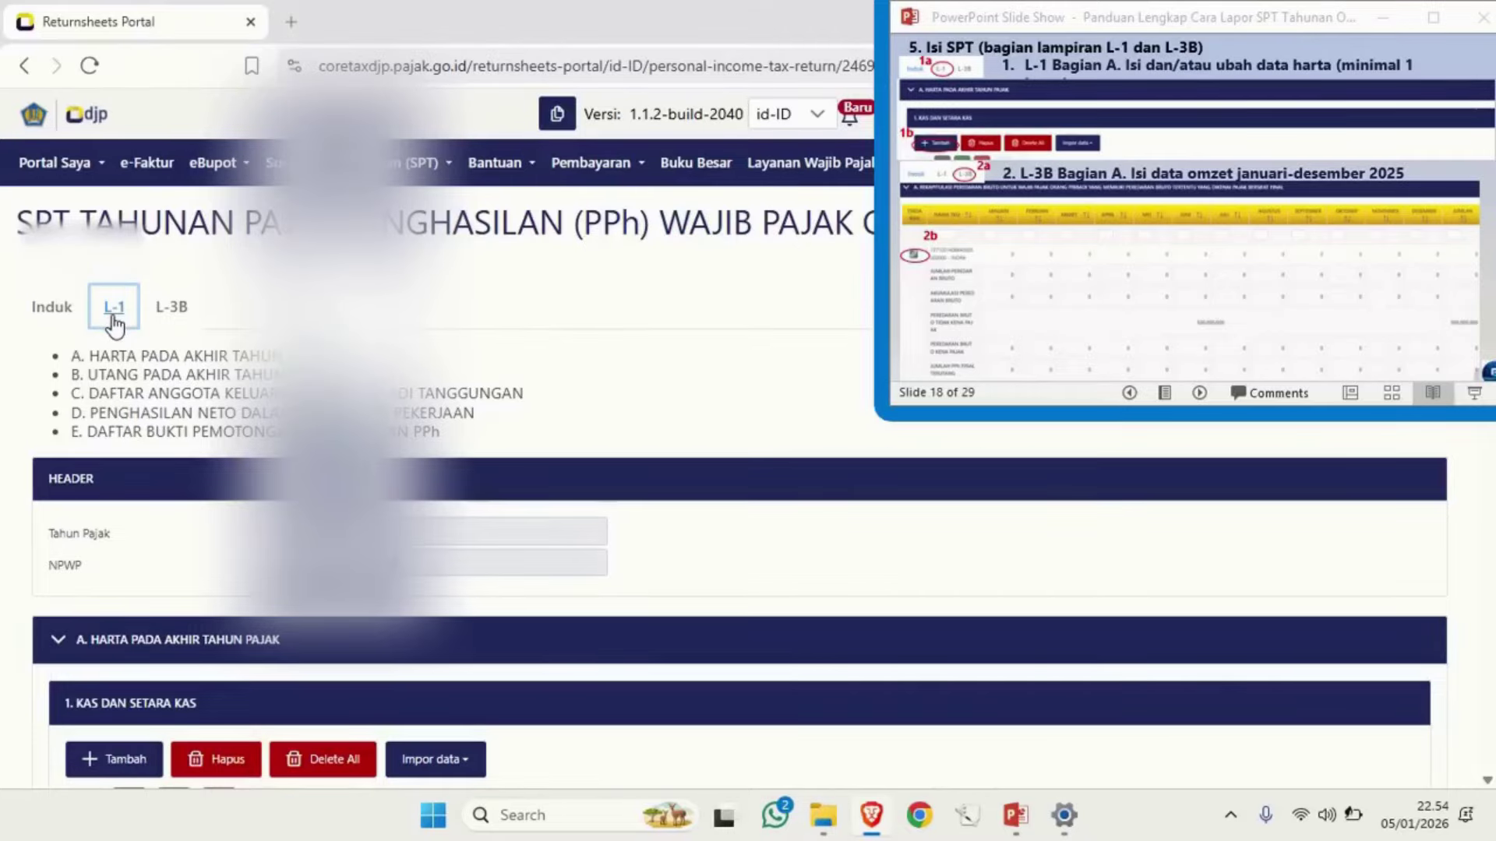
scroll(733, 428, down, 5)
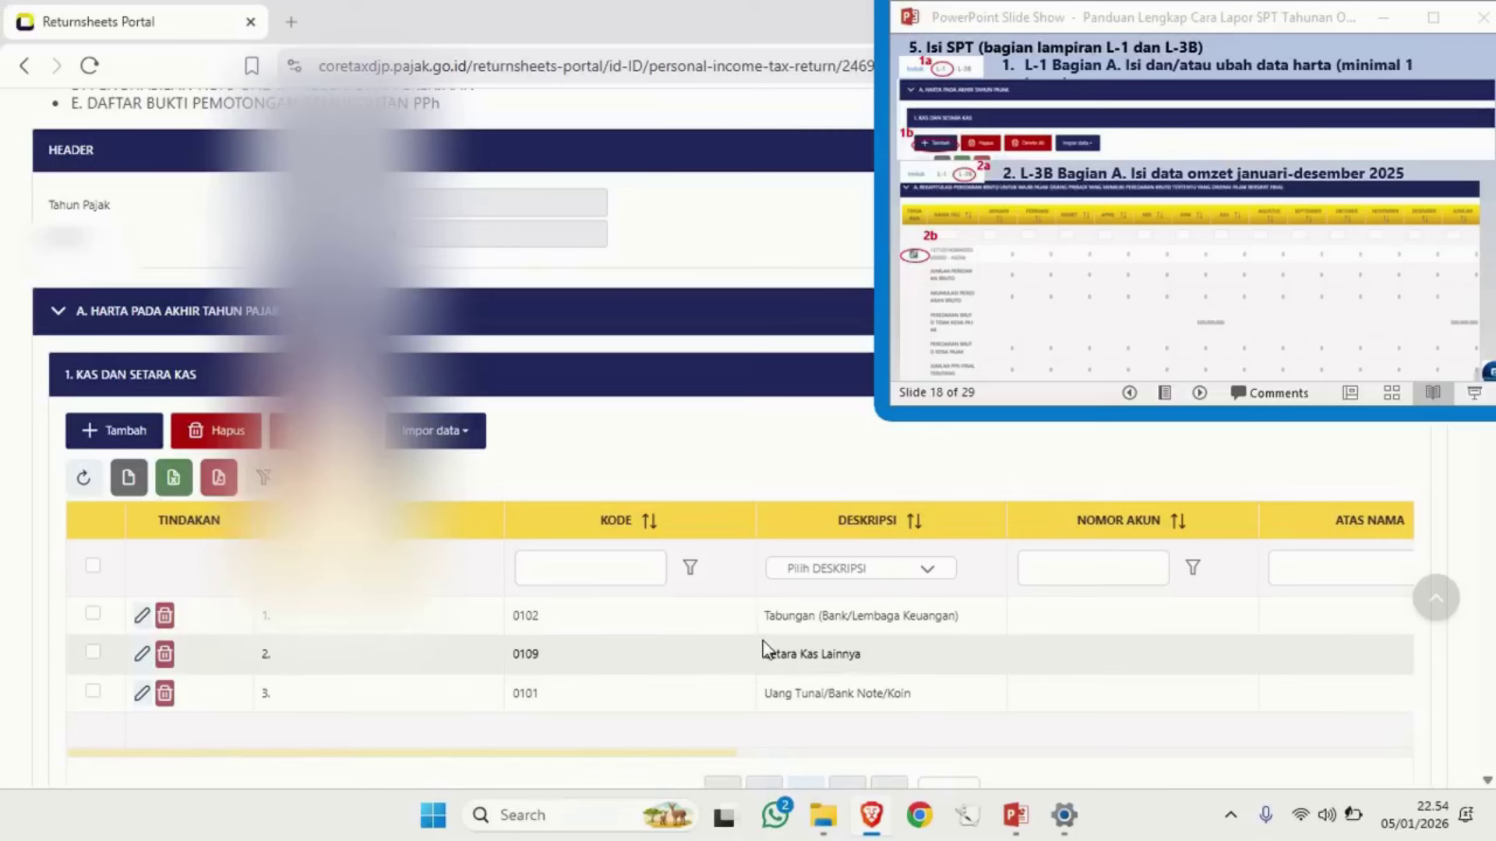
Start a new Kas dan Setara Kas entry as Tabungan (Bank/Lembaga Keuangan) with Nomor Akun "-", Atas Nama Sendiri and Nama Bank/Institusi BSI
click(113, 434)
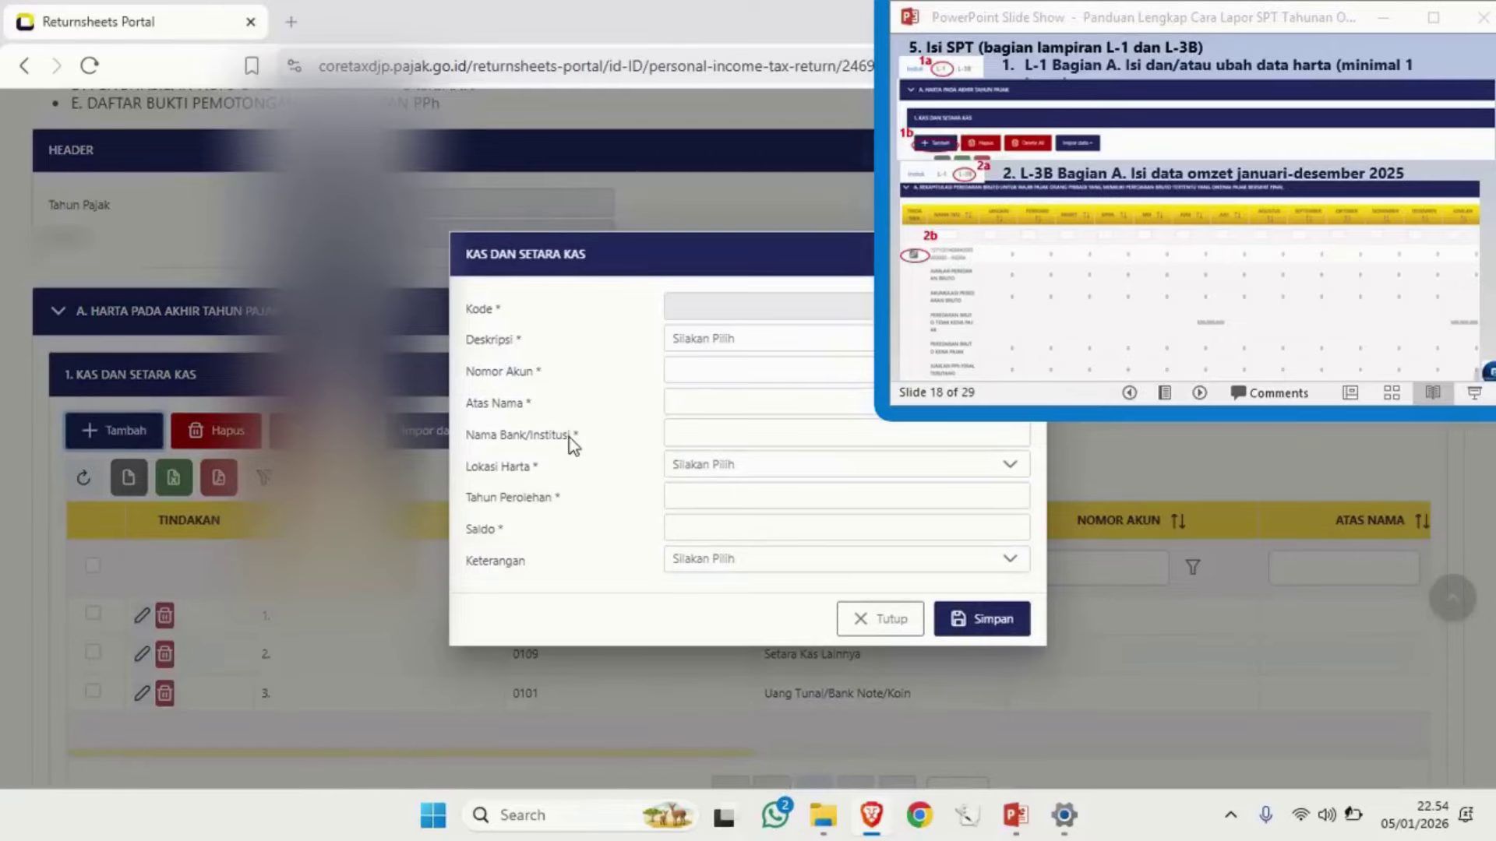
click(760, 350)
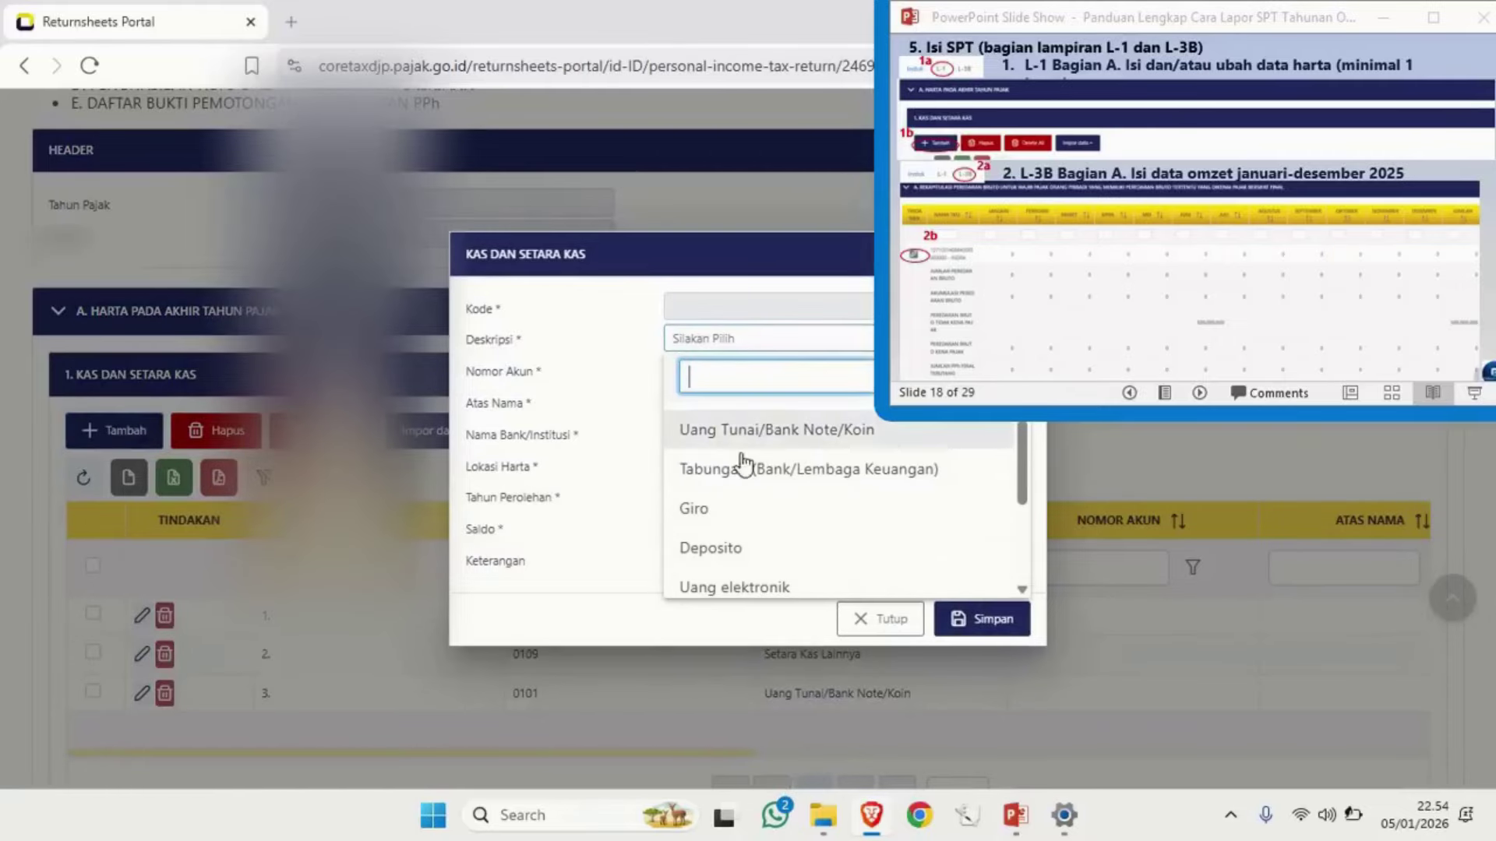
click(834, 467)
click(724, 380)
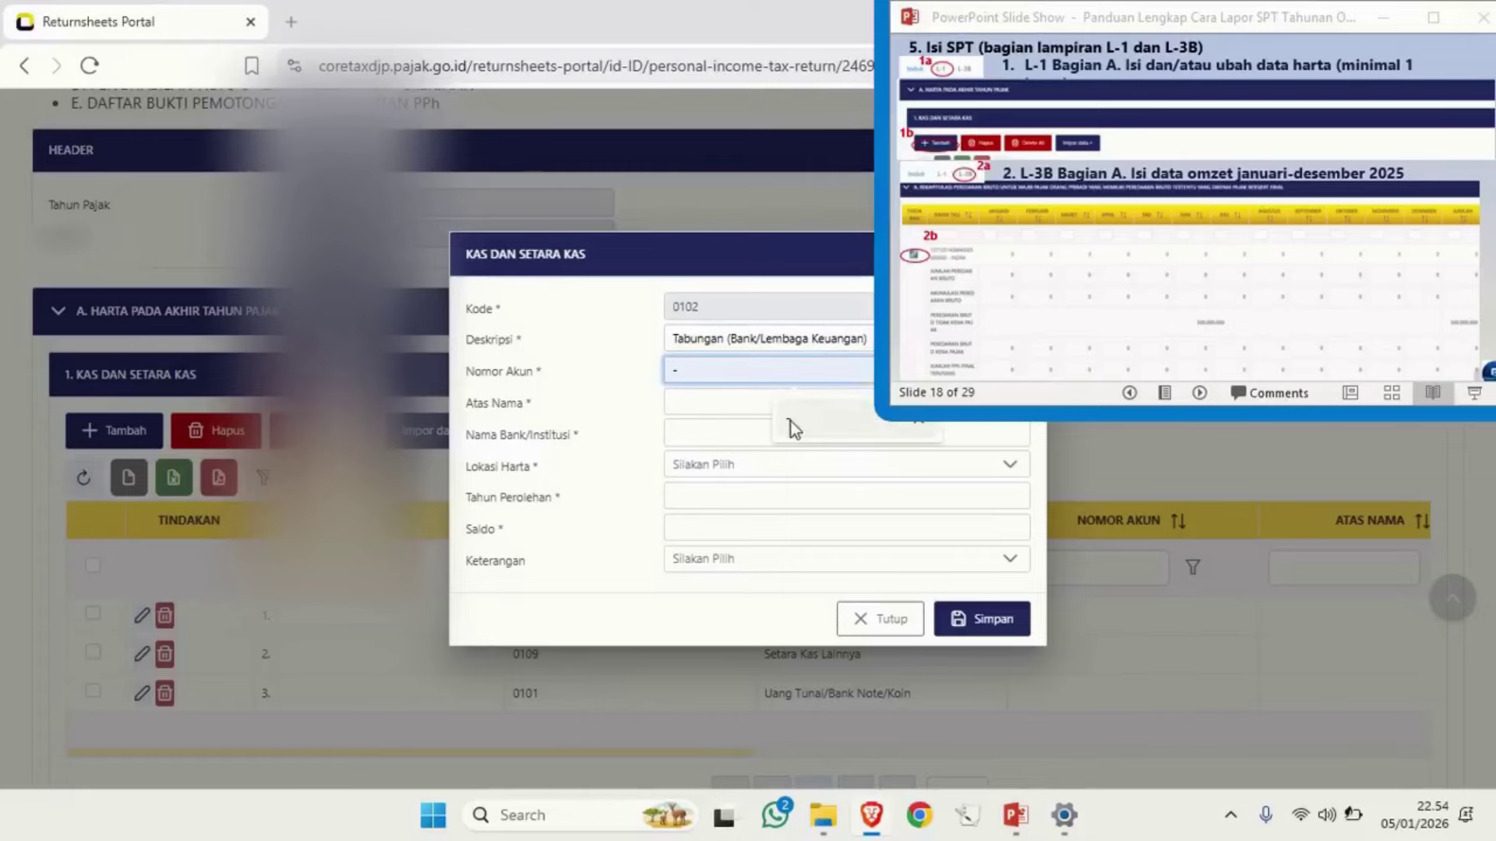
click(792, 422)
click(694, 400)
click(807, 457)
click(730, 436)
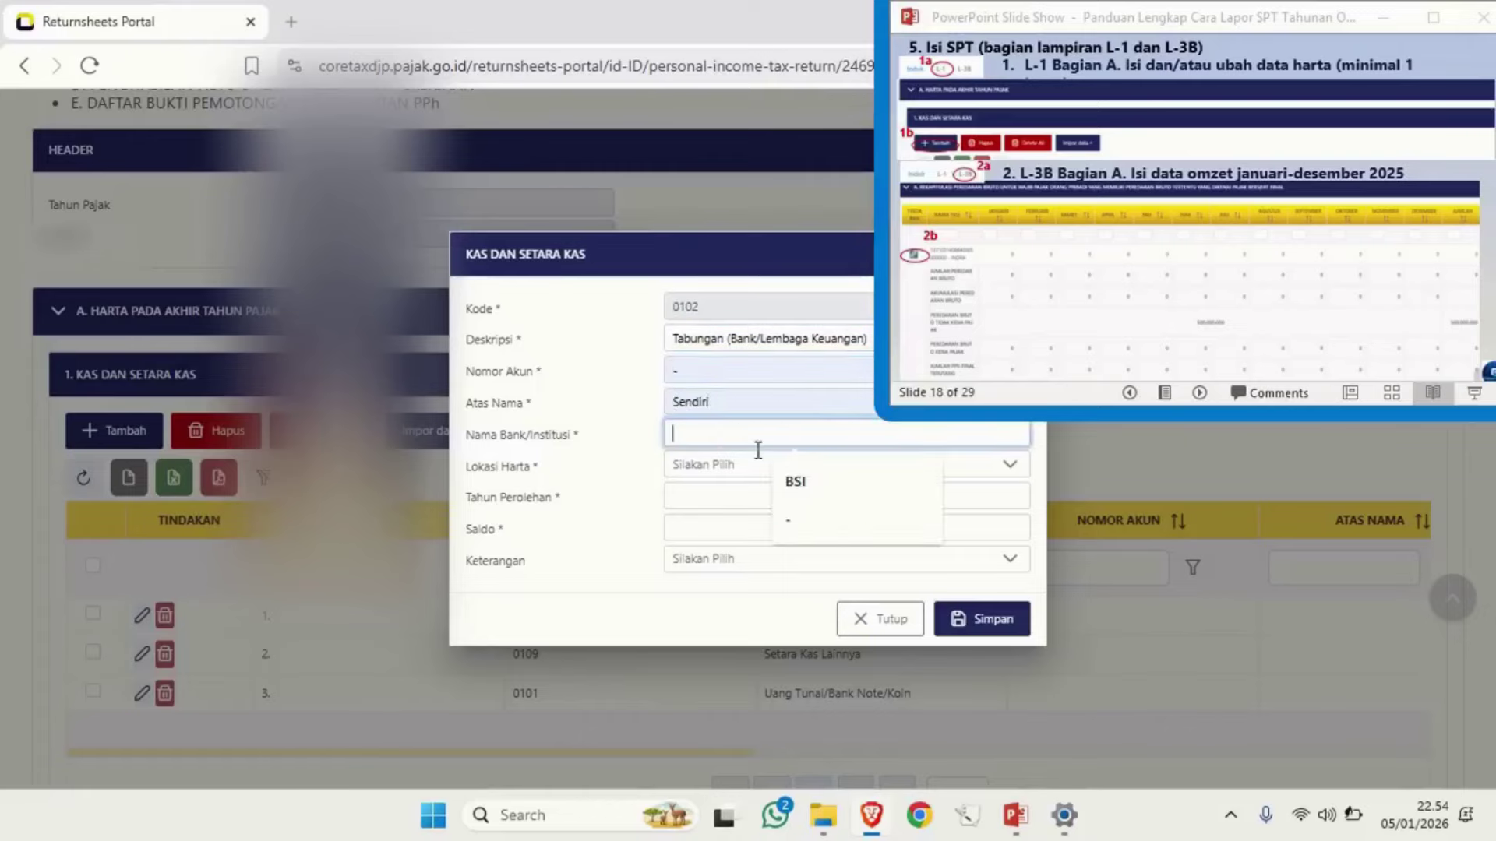
click(791, 486)
Set the savings entry's Lokasi Harta to Indonesia and its Tahun Perolehan to 2025
click(724, 472)
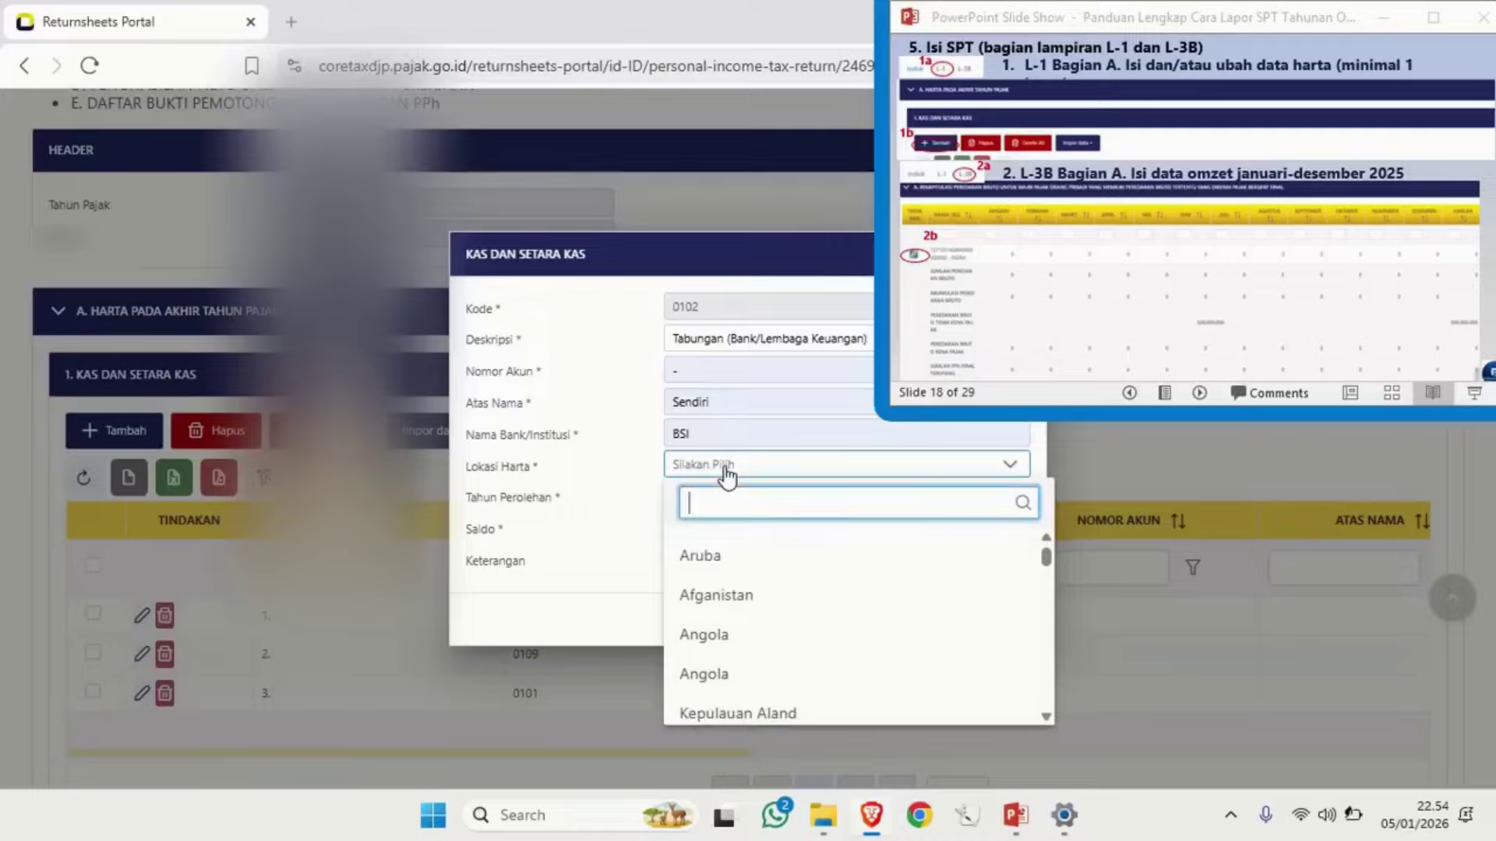
text(ind)
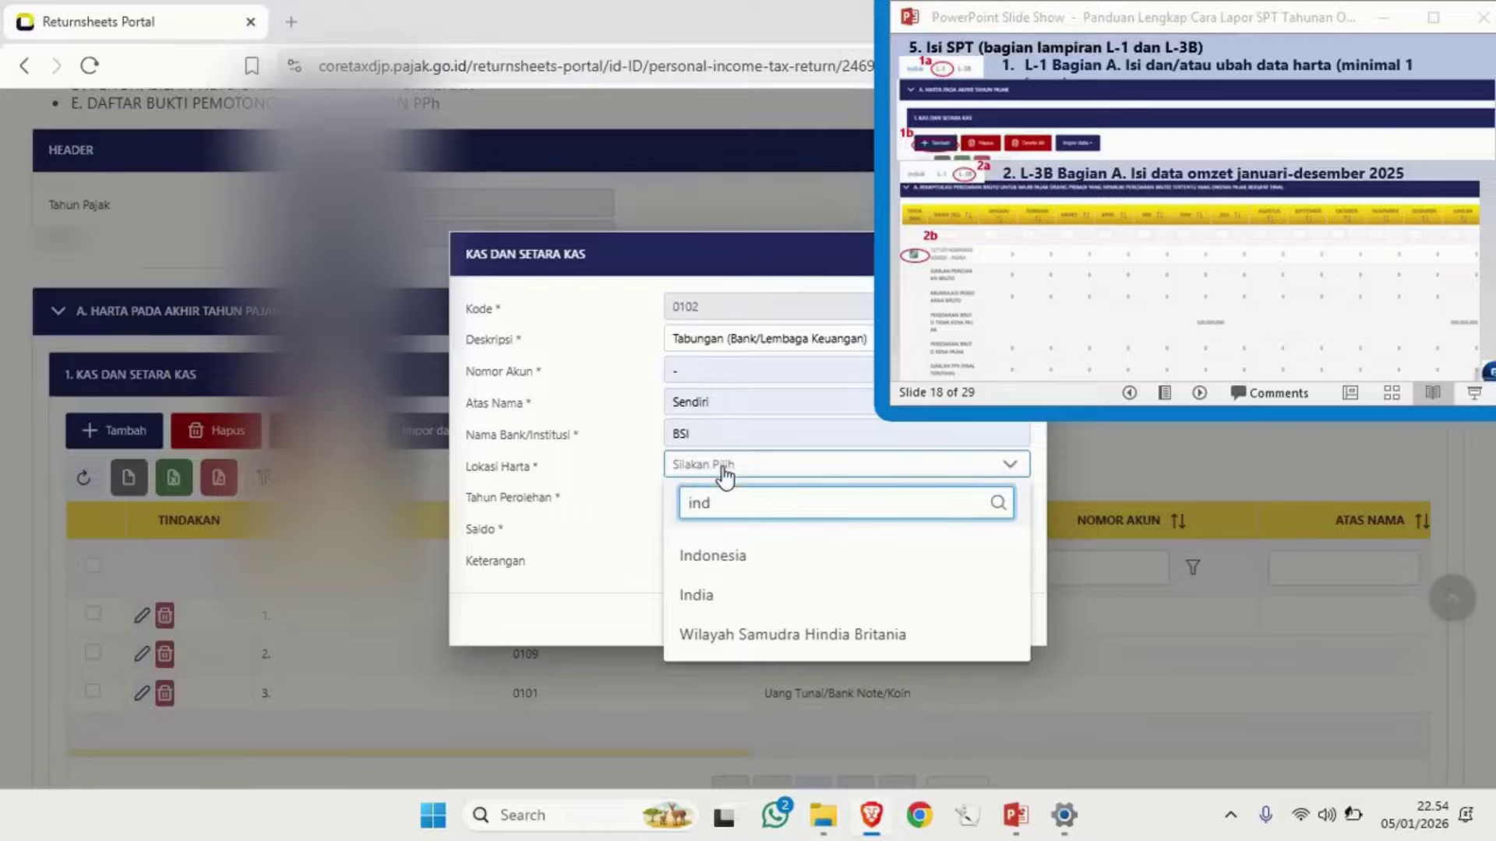
click(713, 557)
click(748, 500)
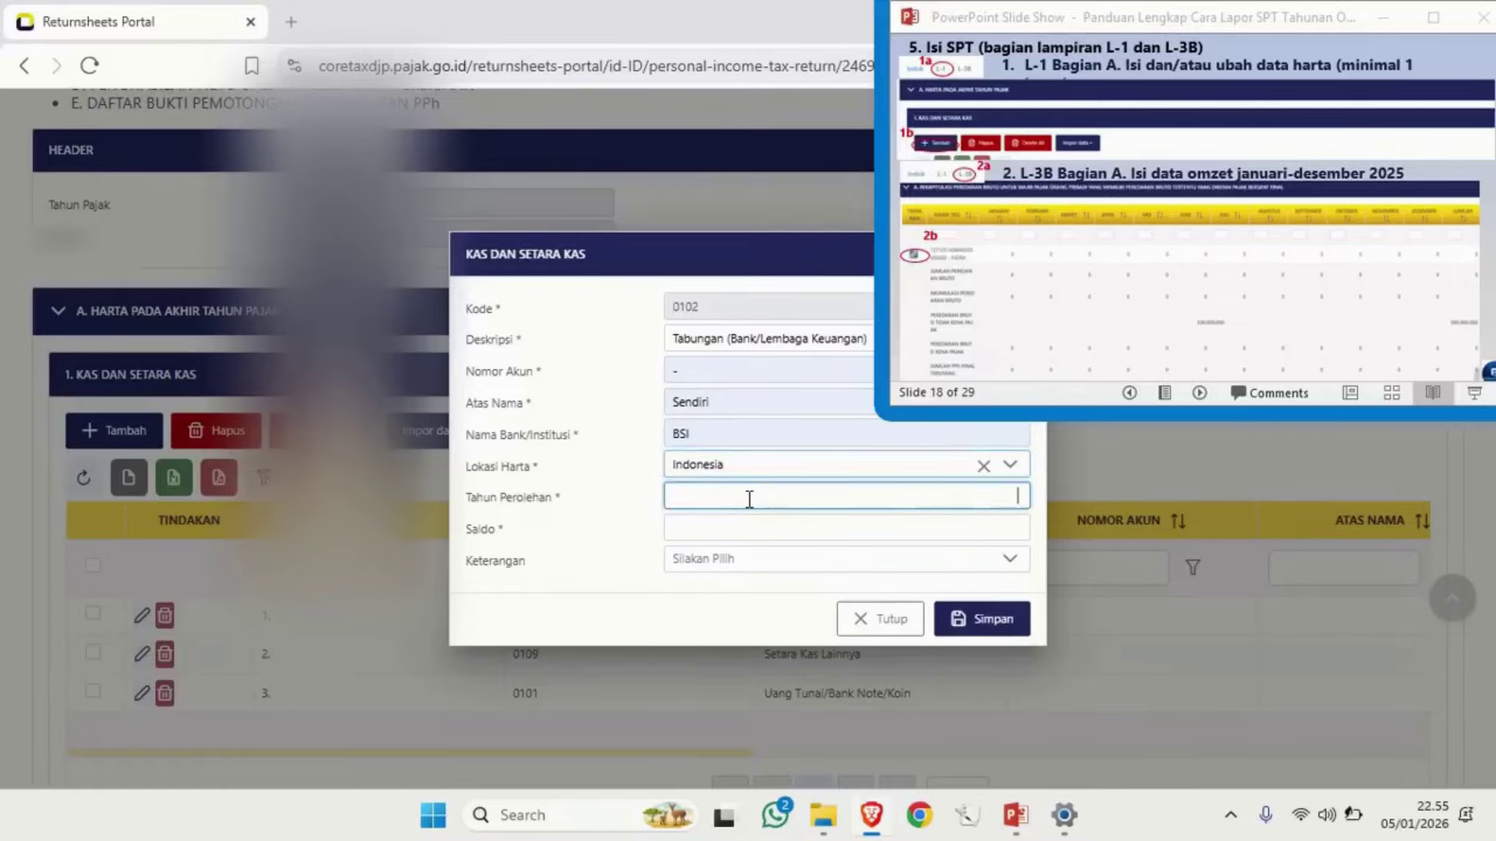
text(20)
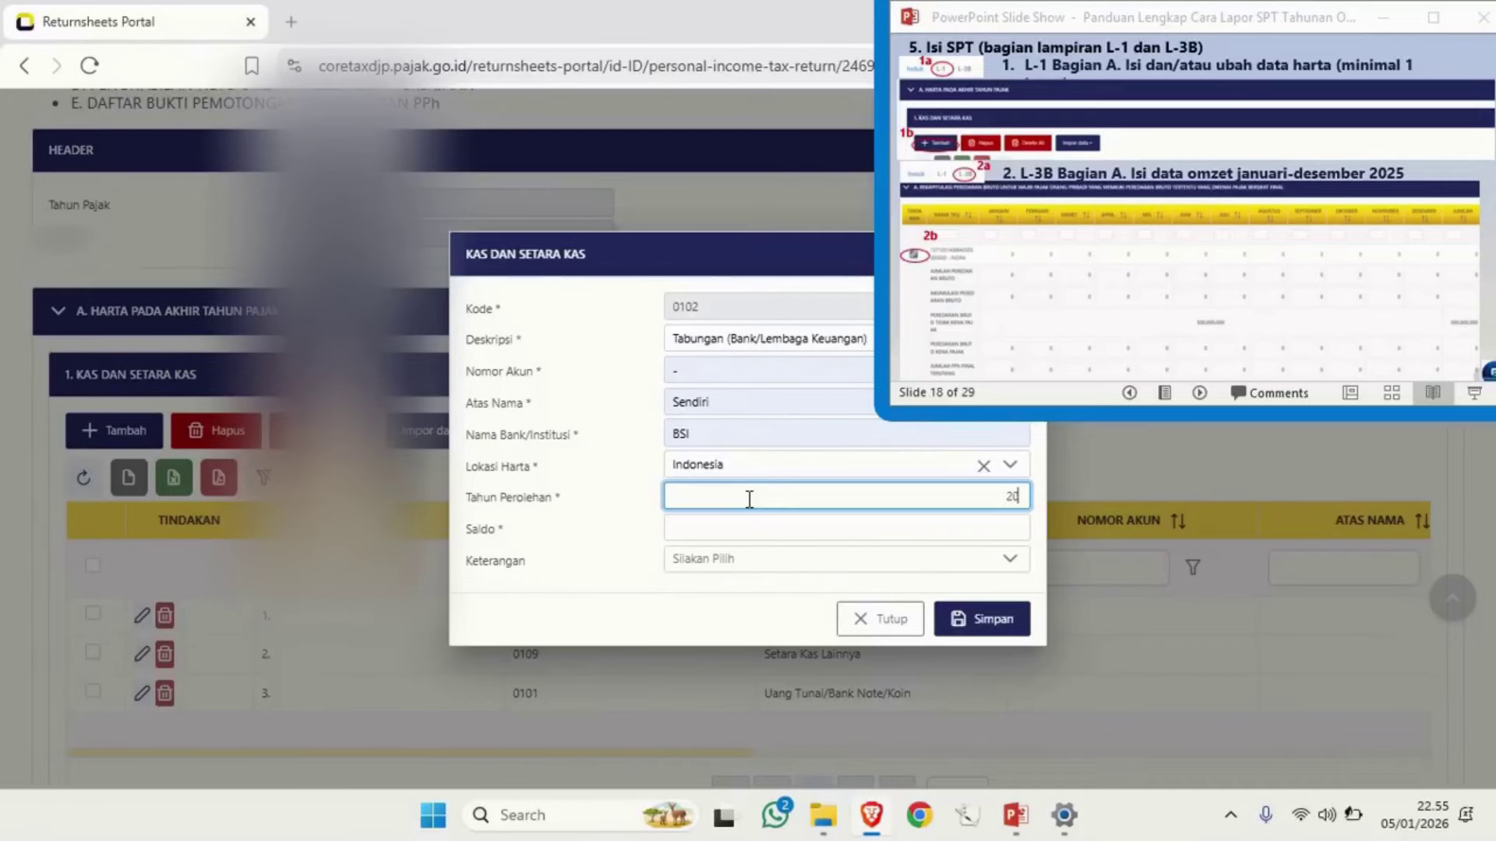
text(25)
Enter 50.000 as the Saldo, save the savings entry and check it in the Kas dan Setara Kas table
click(821, 536)
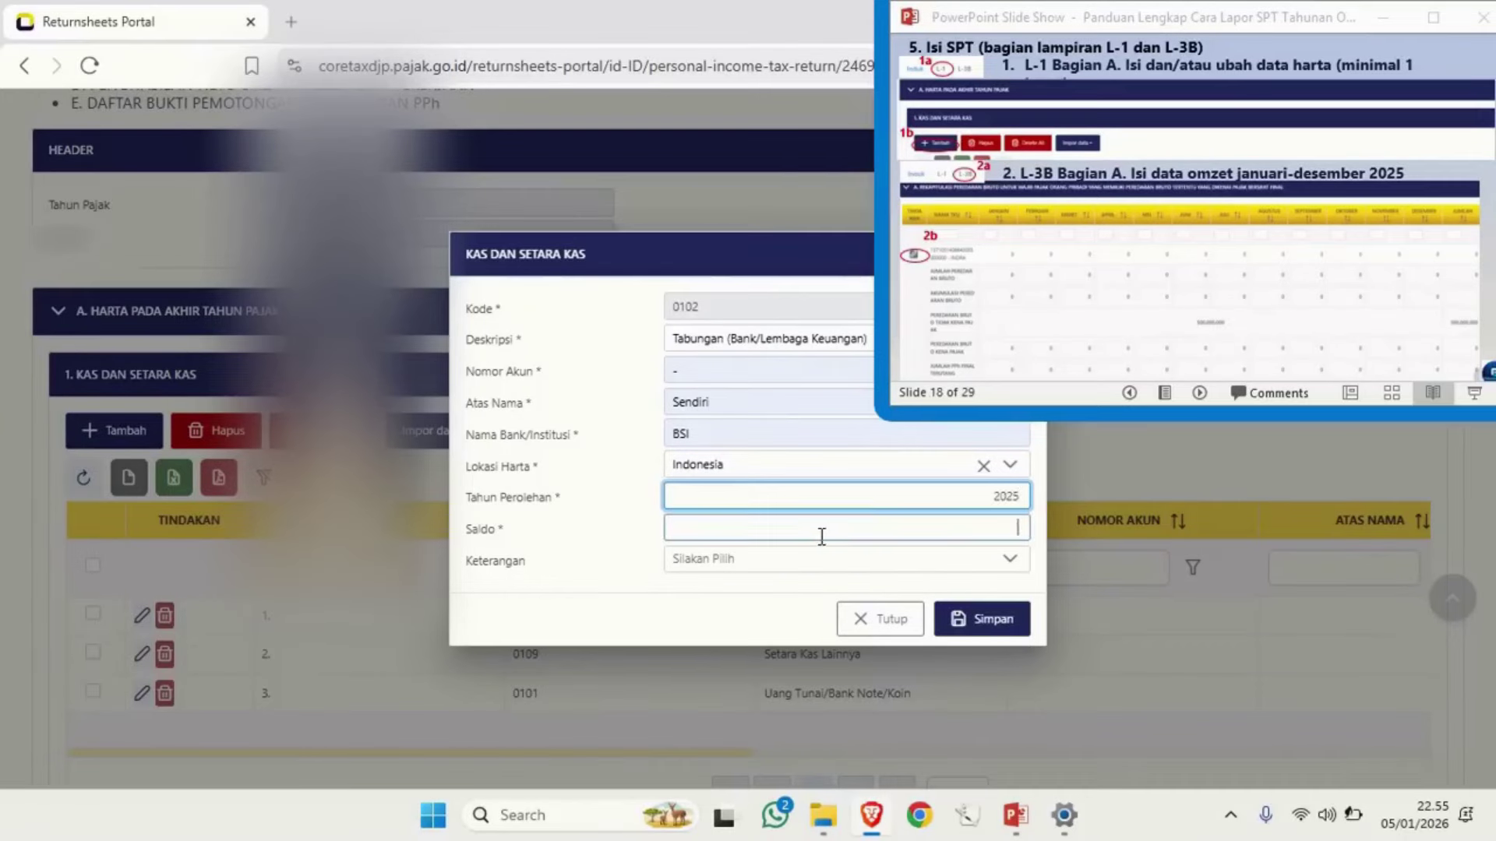
text(5)
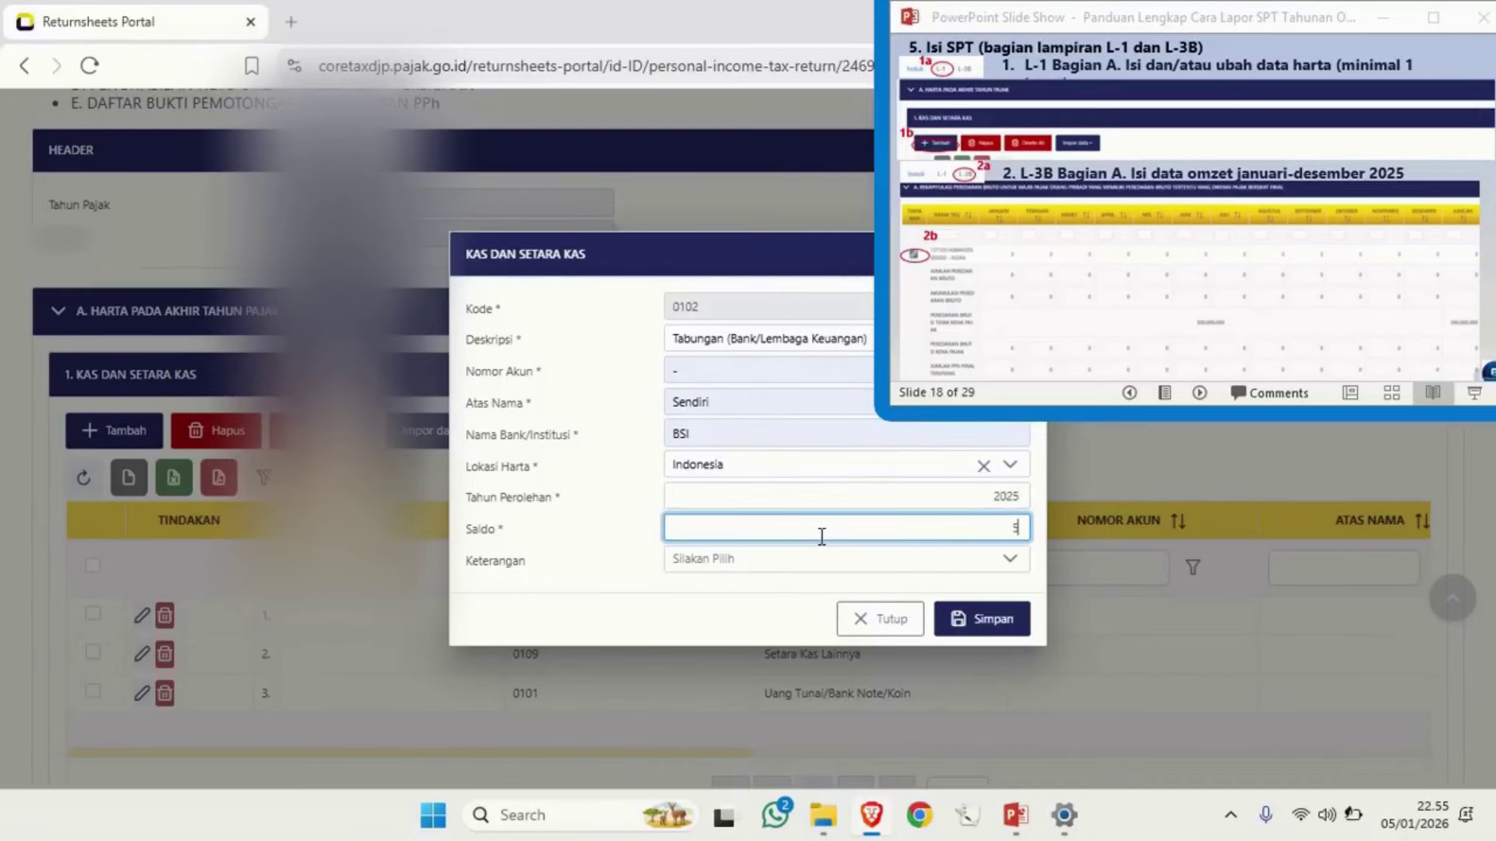
text(0.000)
click(980, 623)
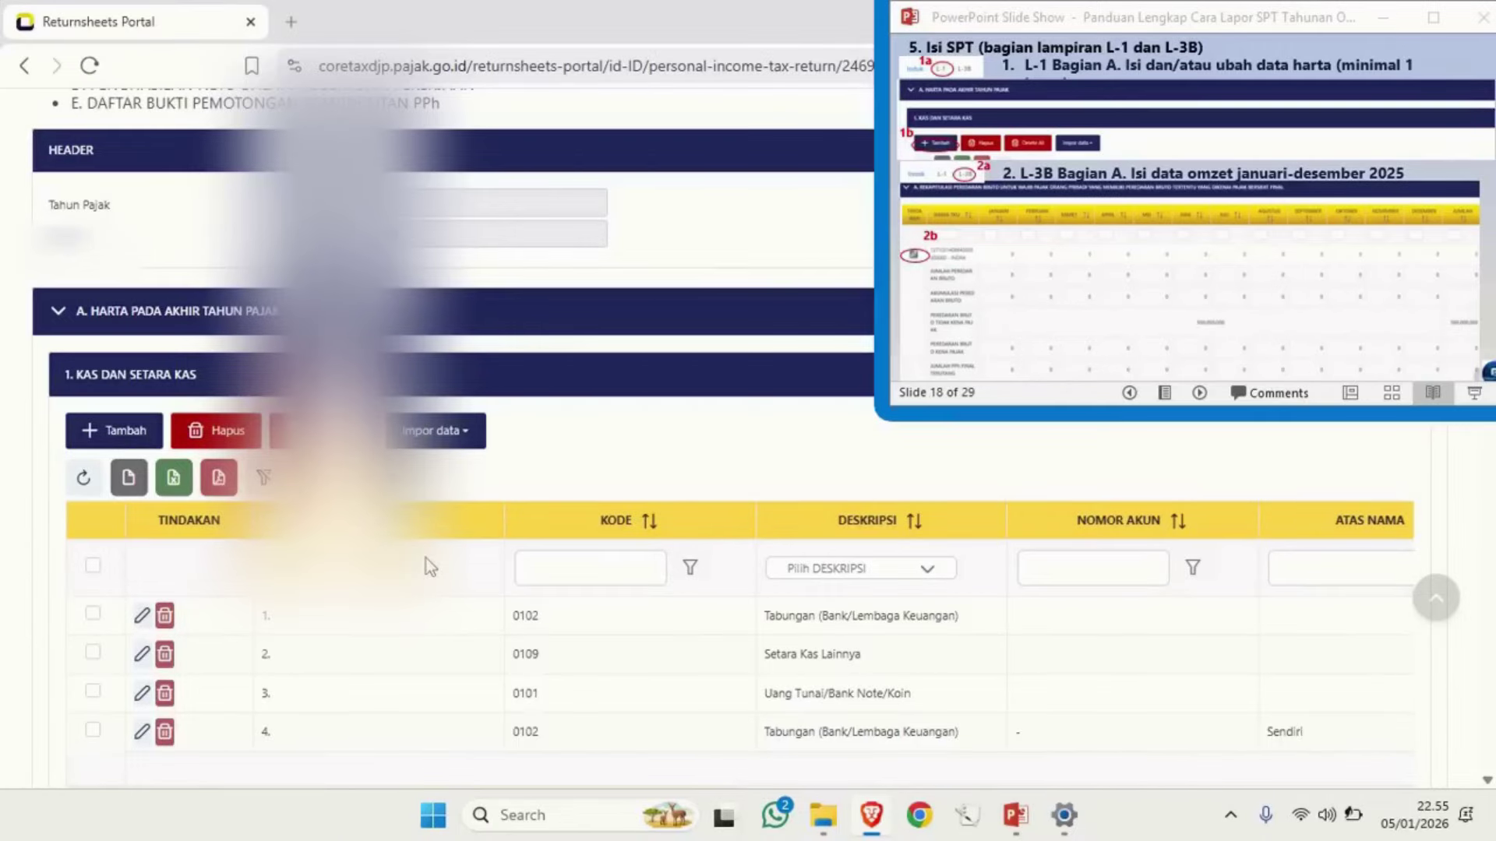
scroll(427, 558, down, 4)
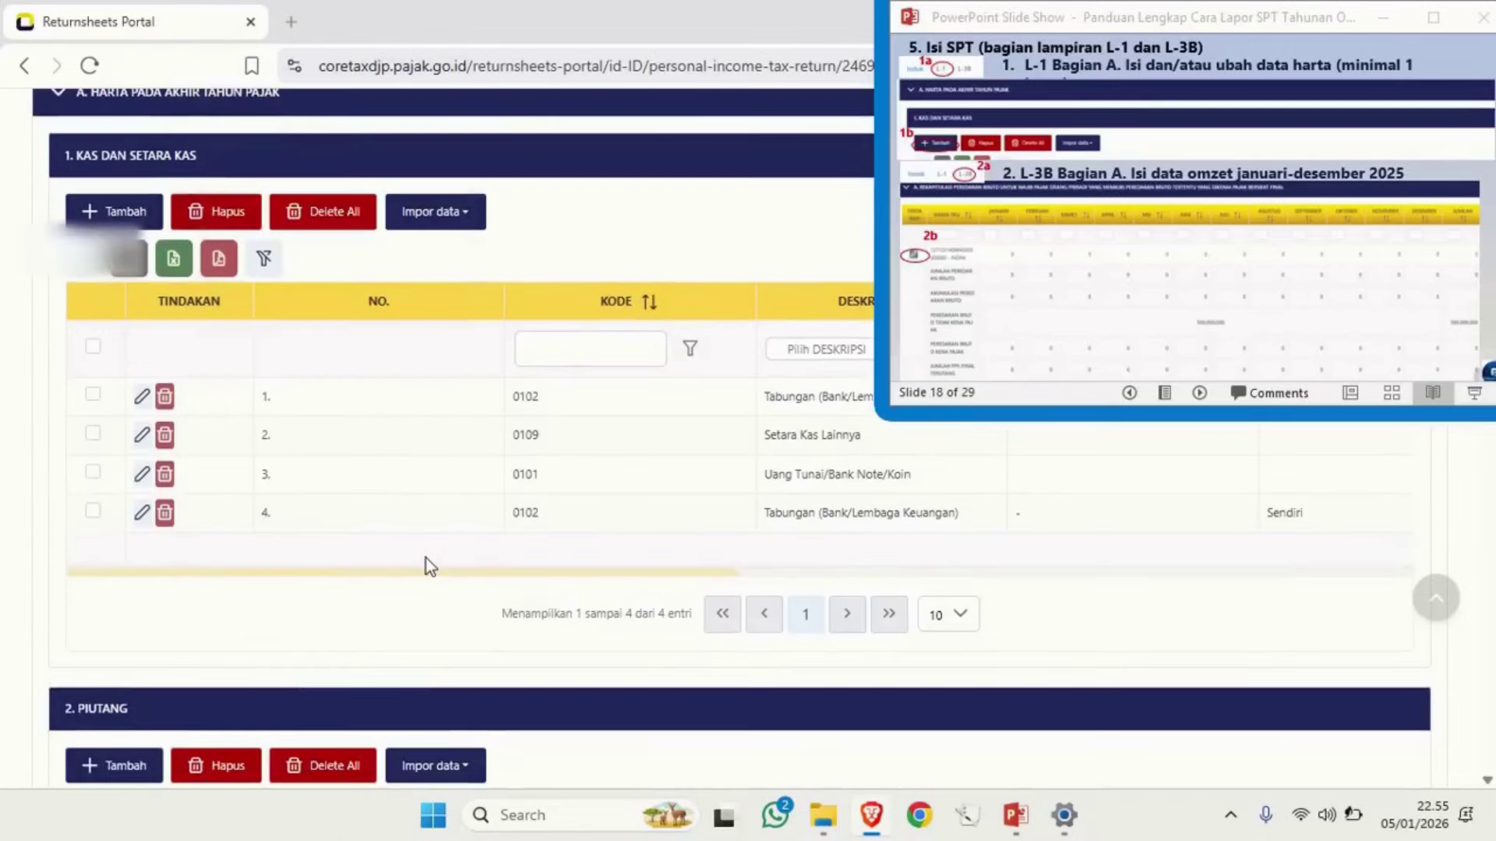
scroll(427, 558, up, 3)
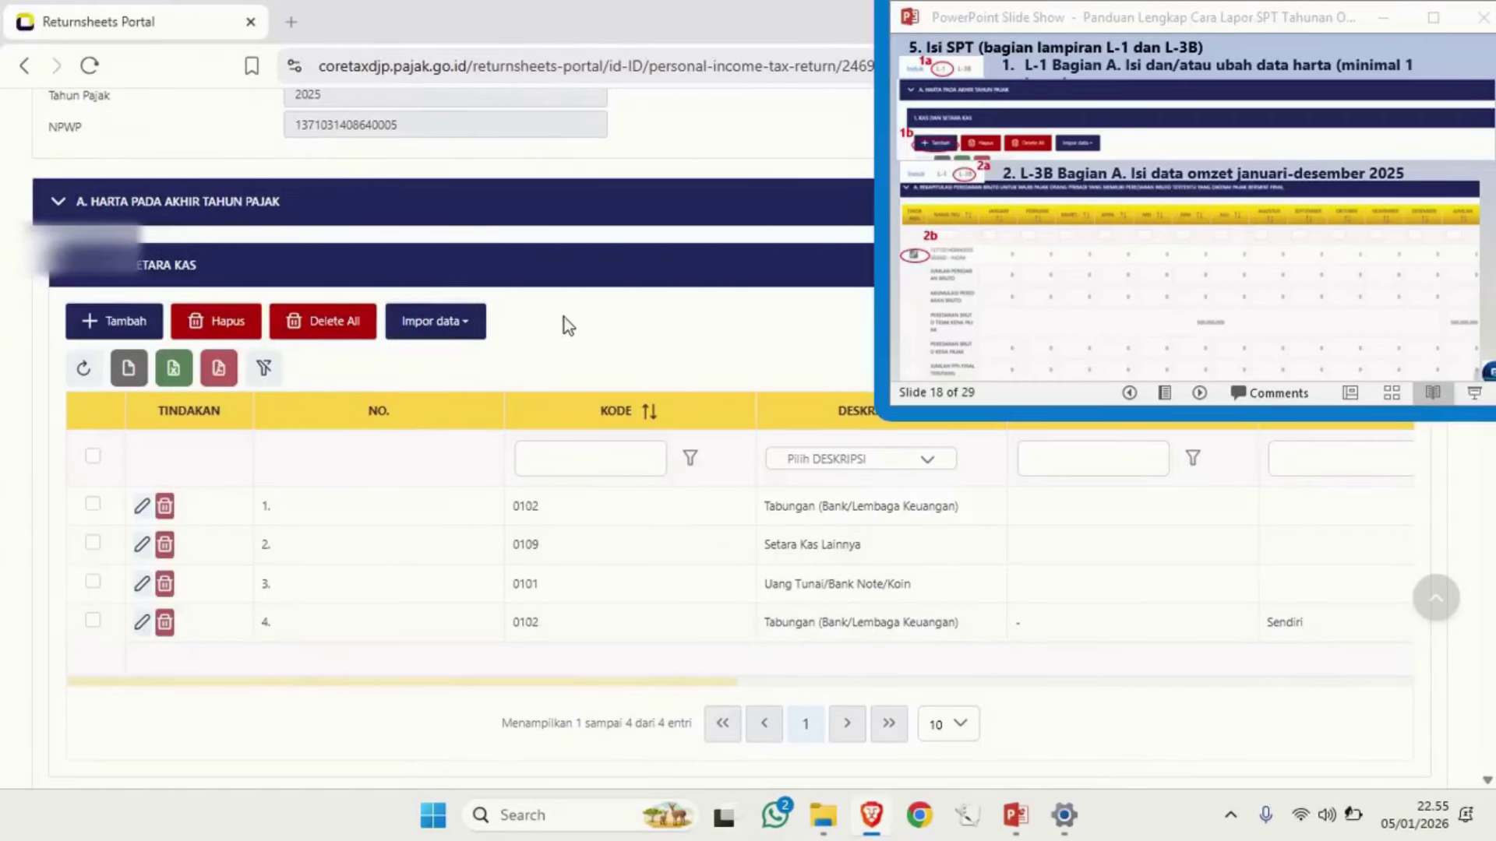
Review the remaining section A asset tables of L-1, from Piutang to Harta Lainnya, including the blank Harta Lainnya entry form
scroll(633, 393, down, 10)
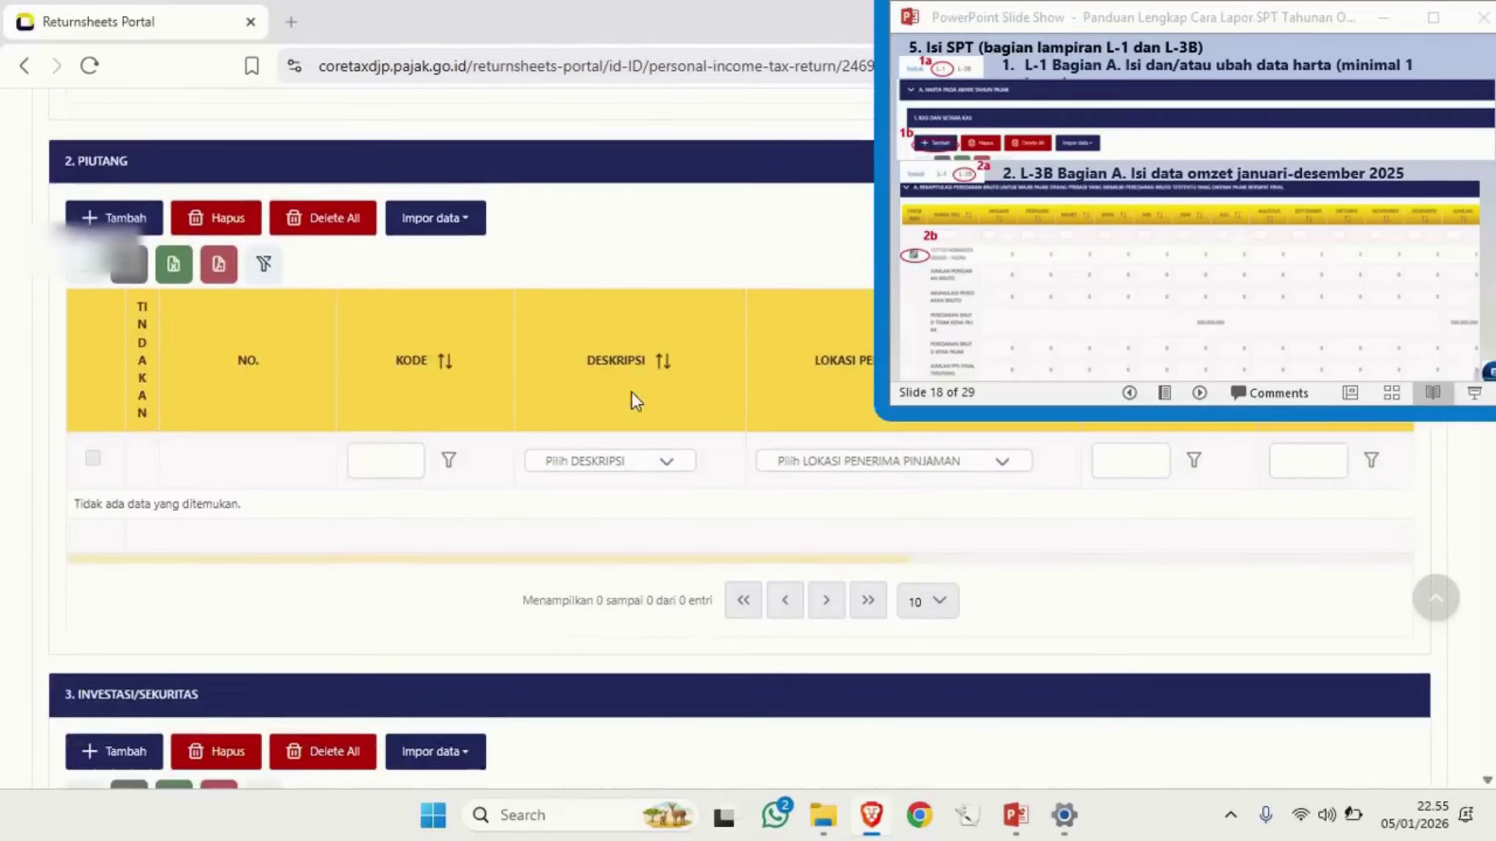
scroll(629, 394, down, 10)
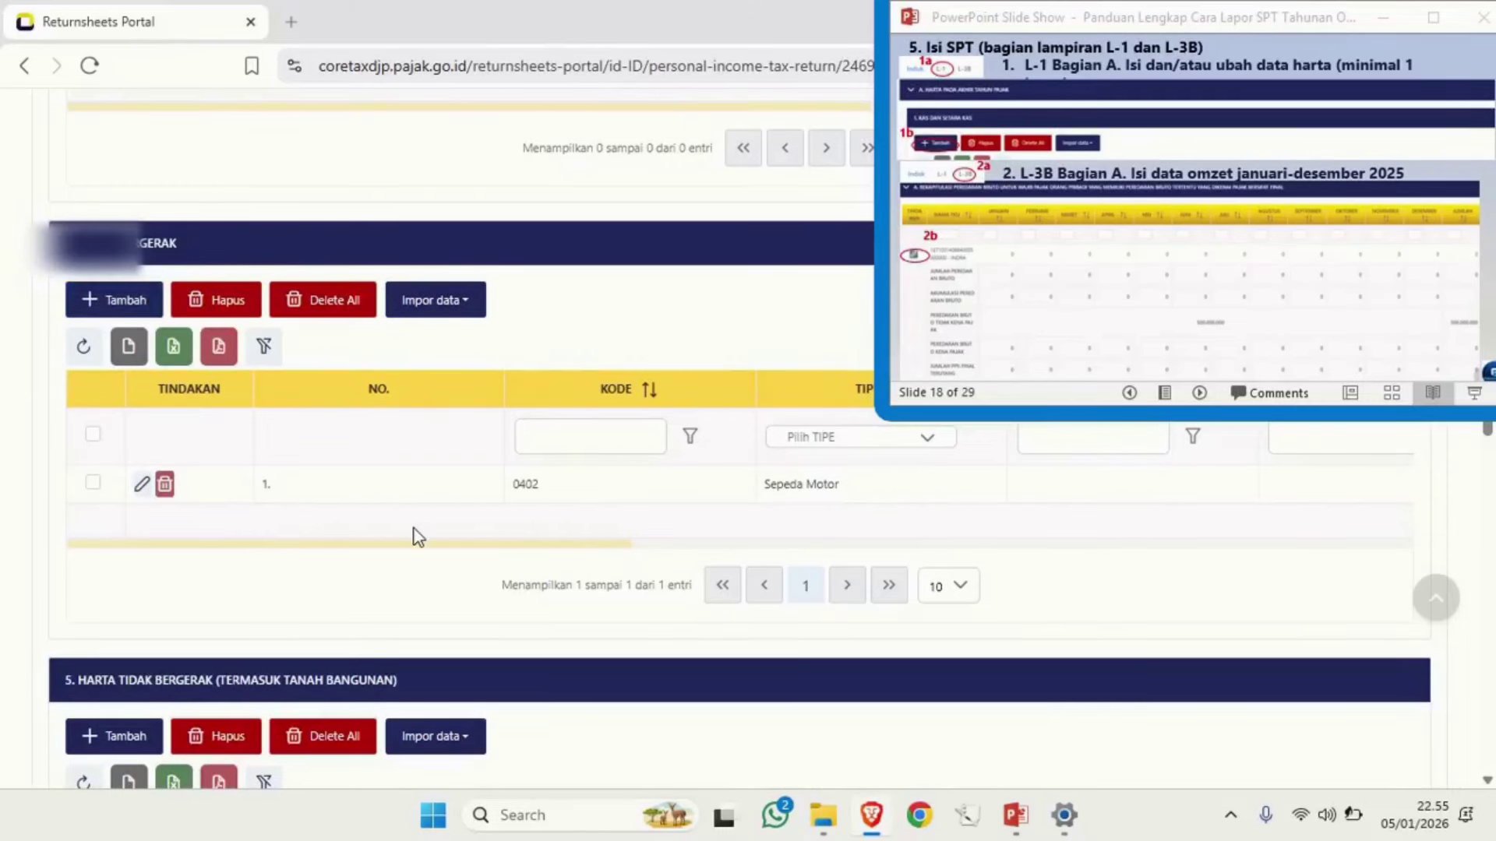
scroll(413, 538, down, 4)
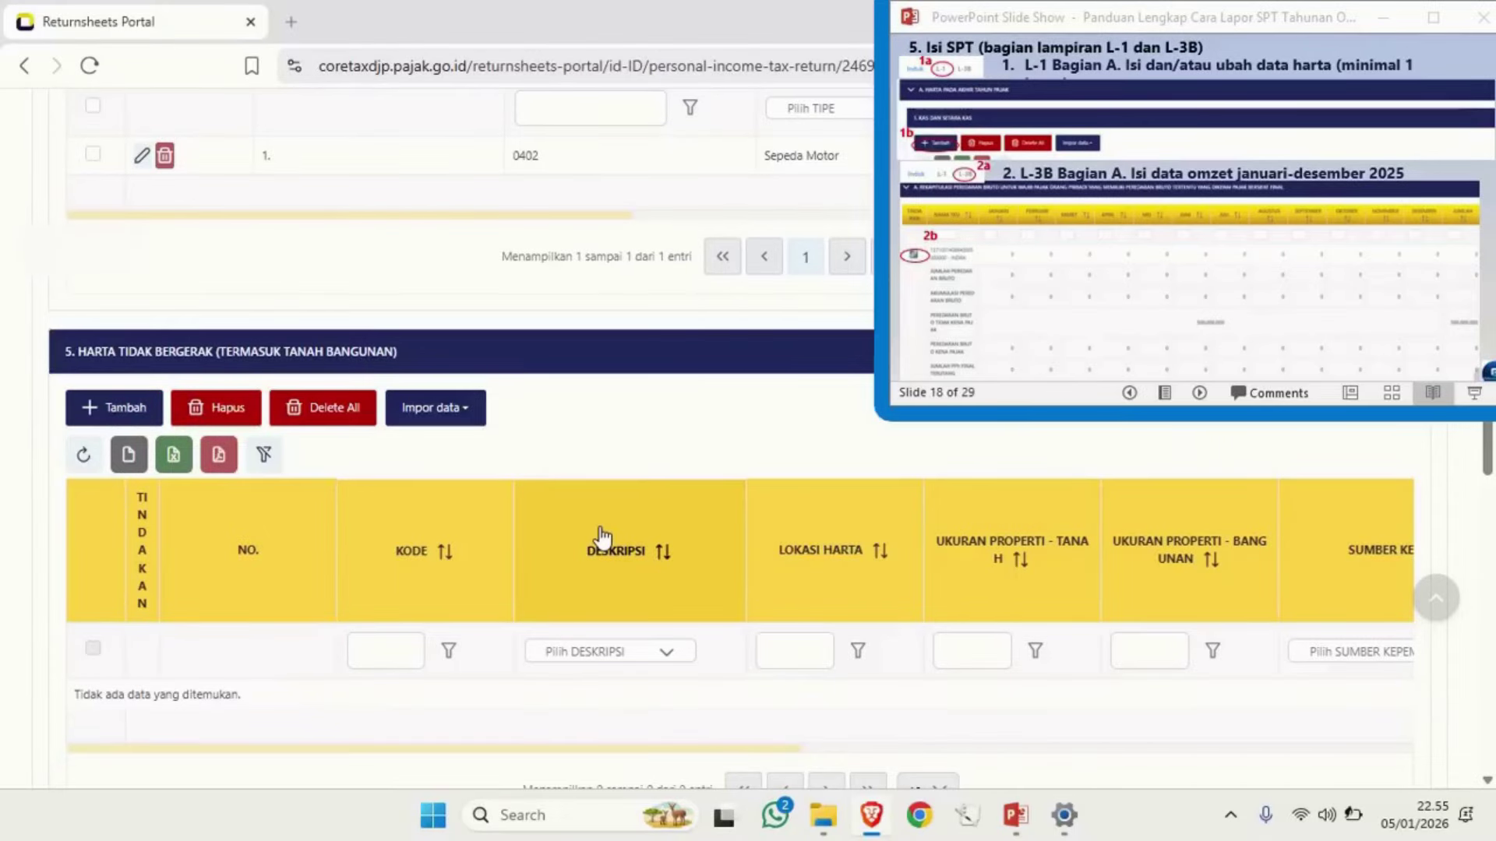
scroll(600, 536, down, 7)
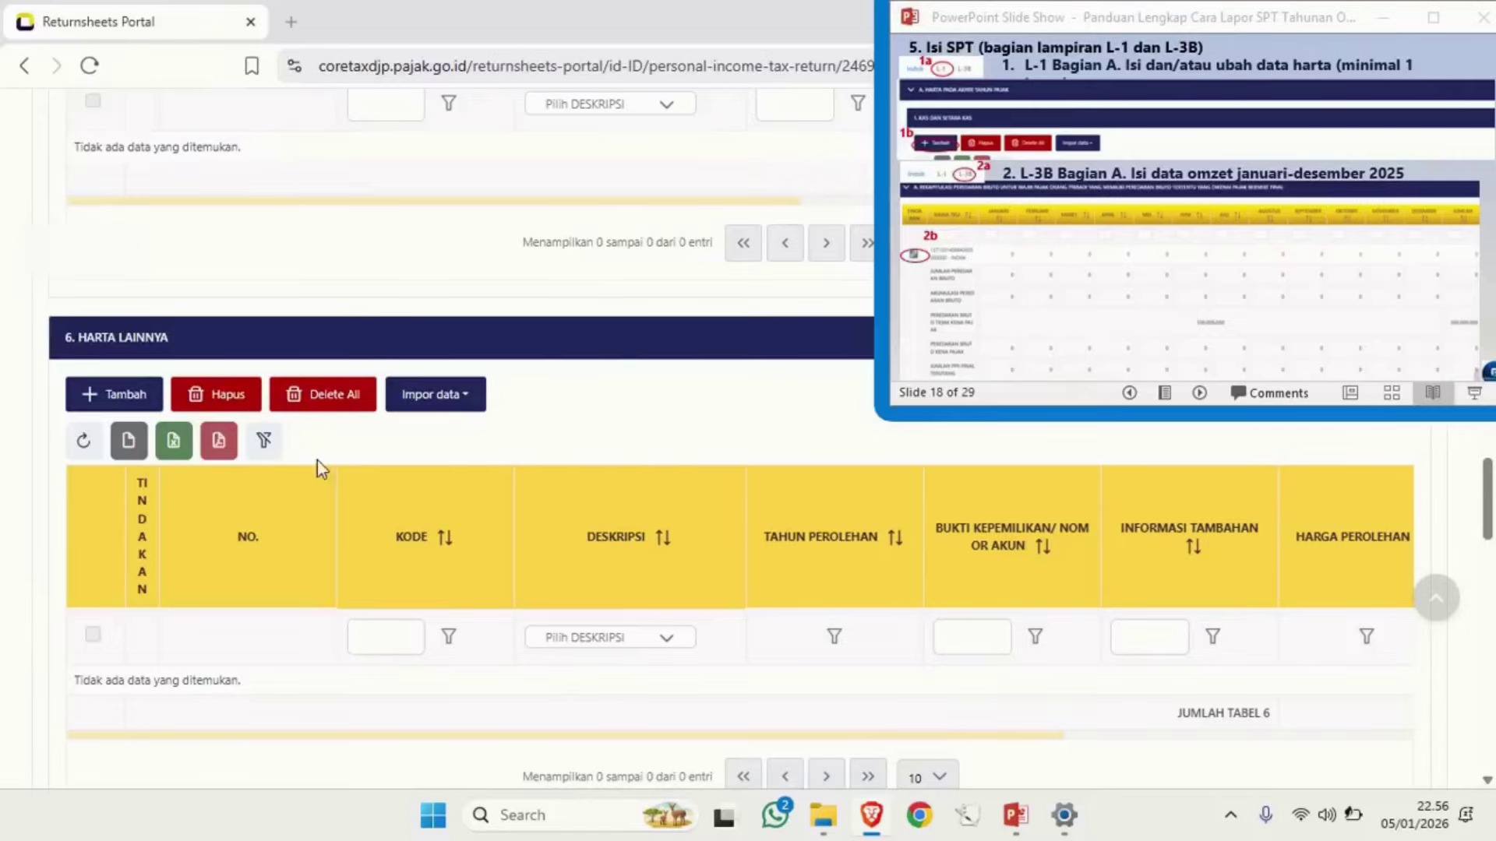
click(141, 413)
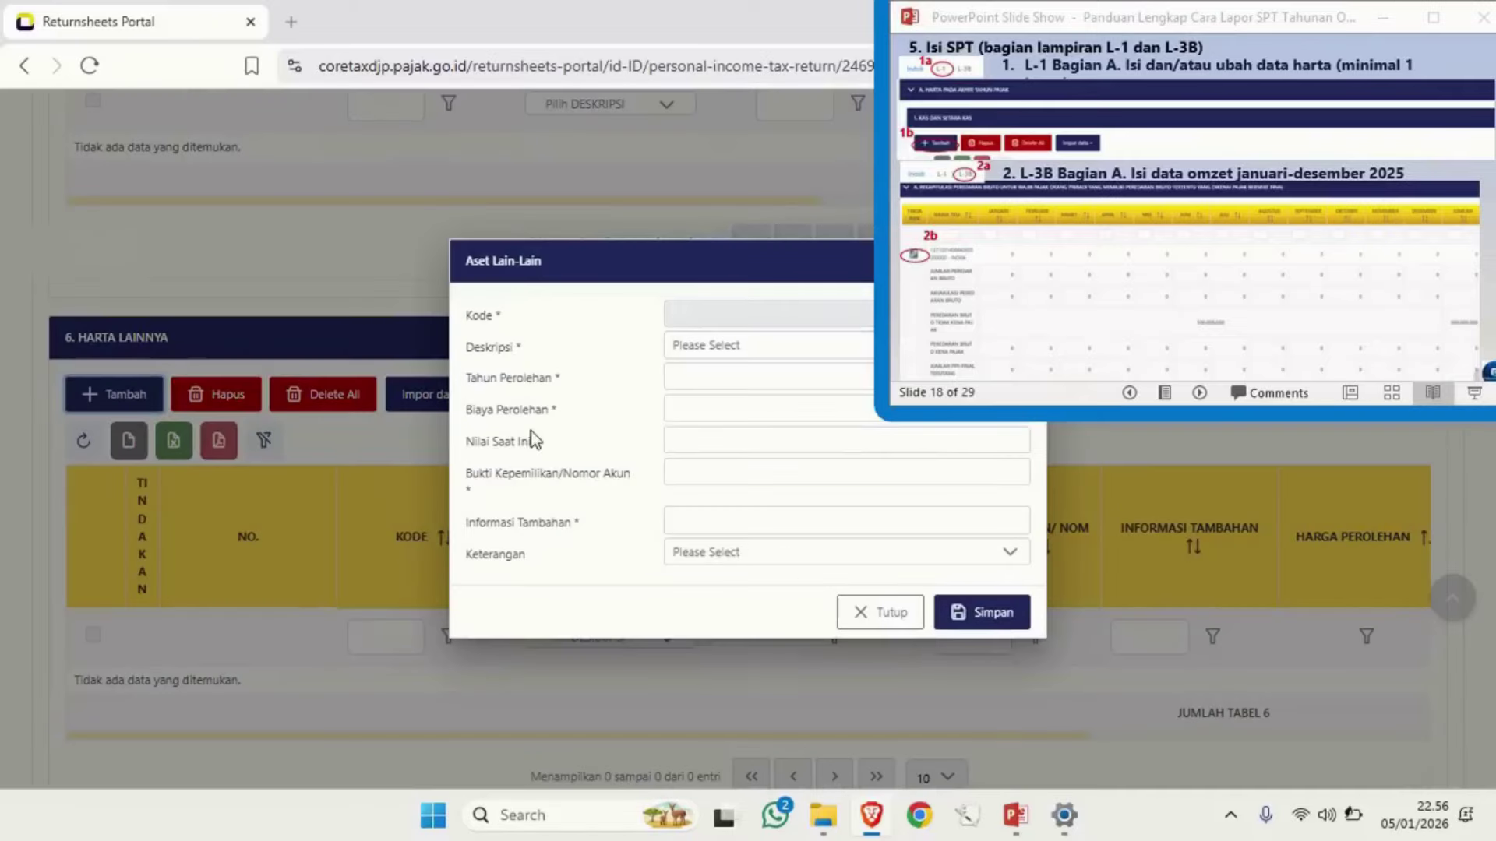
click(685, 366)
click(888, 613)
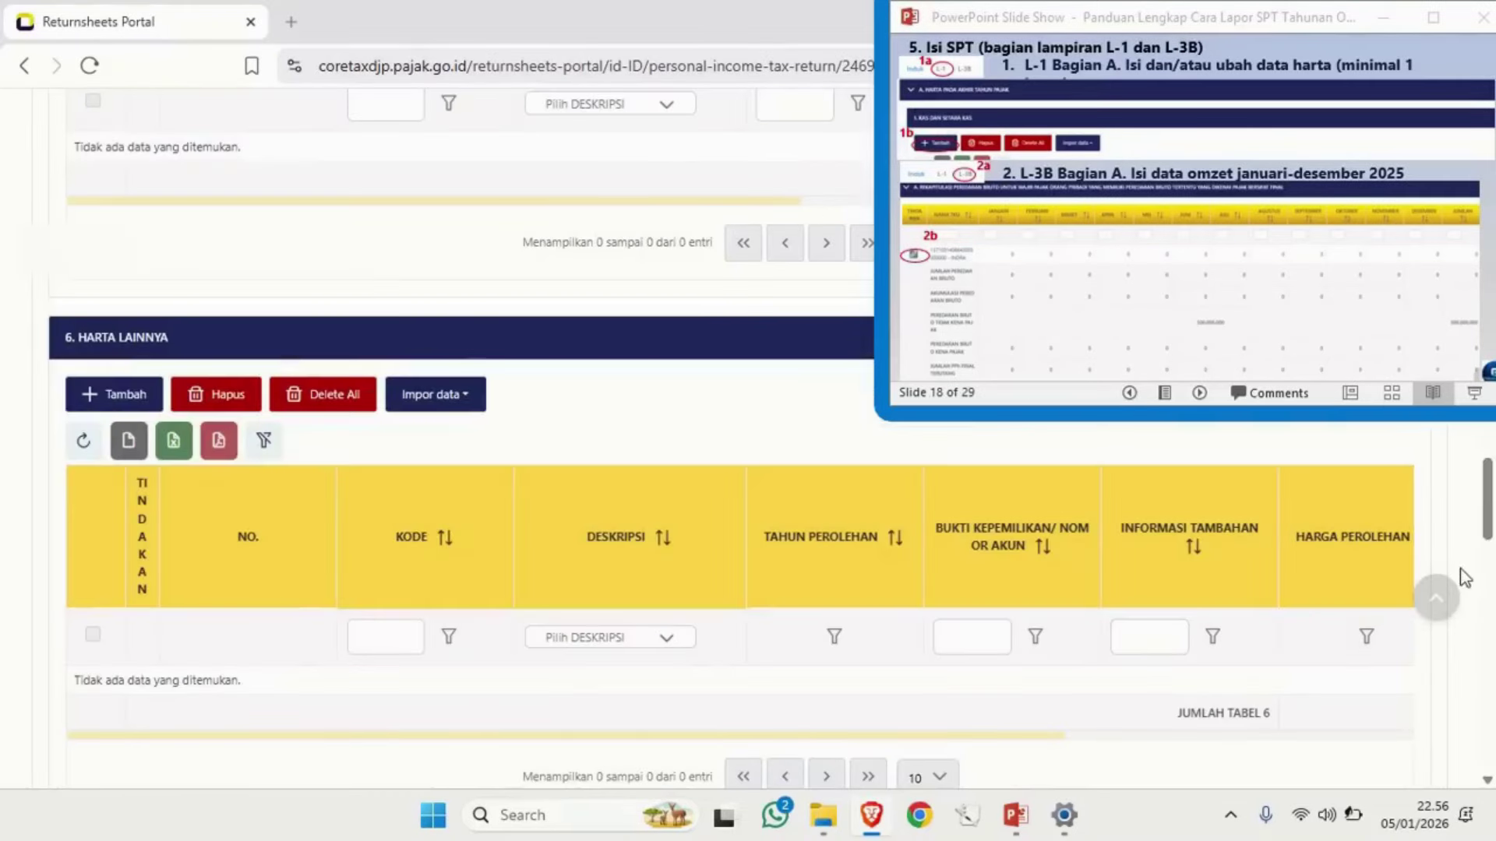
Return to the start of the form and open attachment L-3B, Rekapitulasi Peredaran Bruto
drag(1490, 520, 1489, 149)
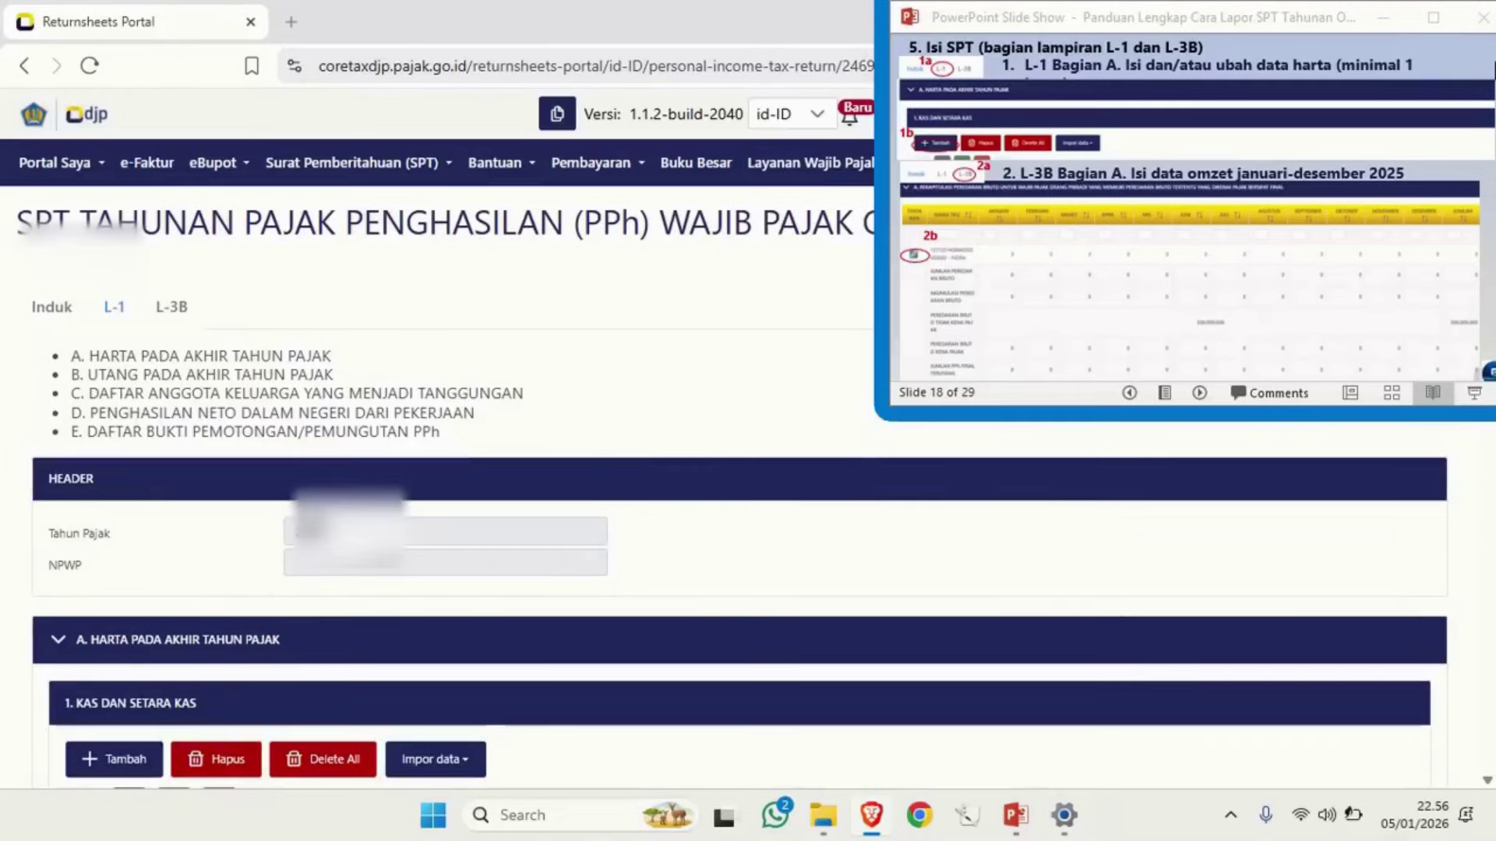
click(172, 308)
click(172, 310)
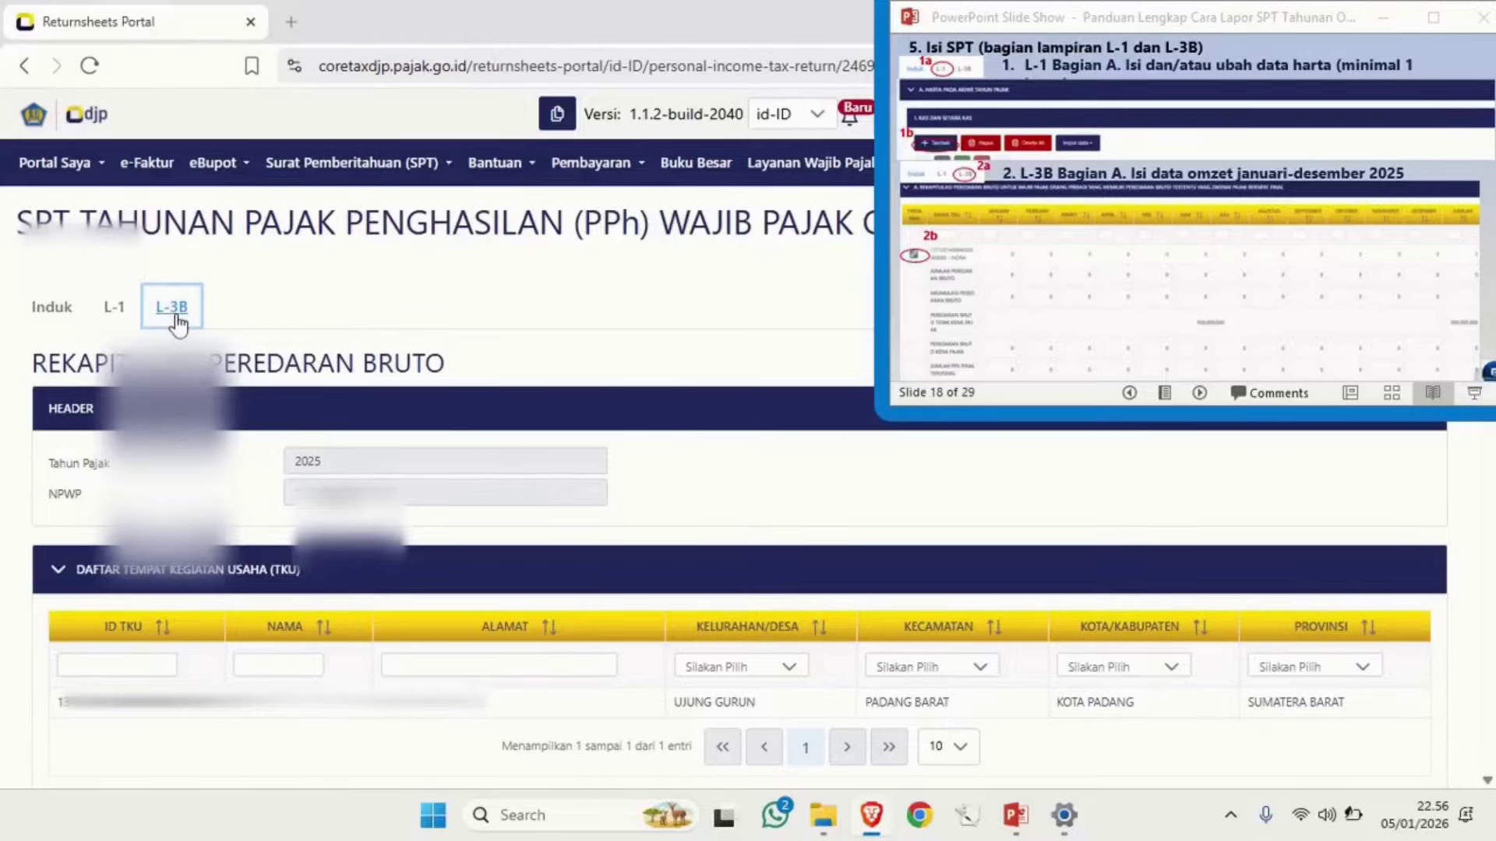
Set the business location's turnover in L-3B section A to 100.000.000 for each month from Januari to Desember and save it
scroll(196, 581, down, 1)
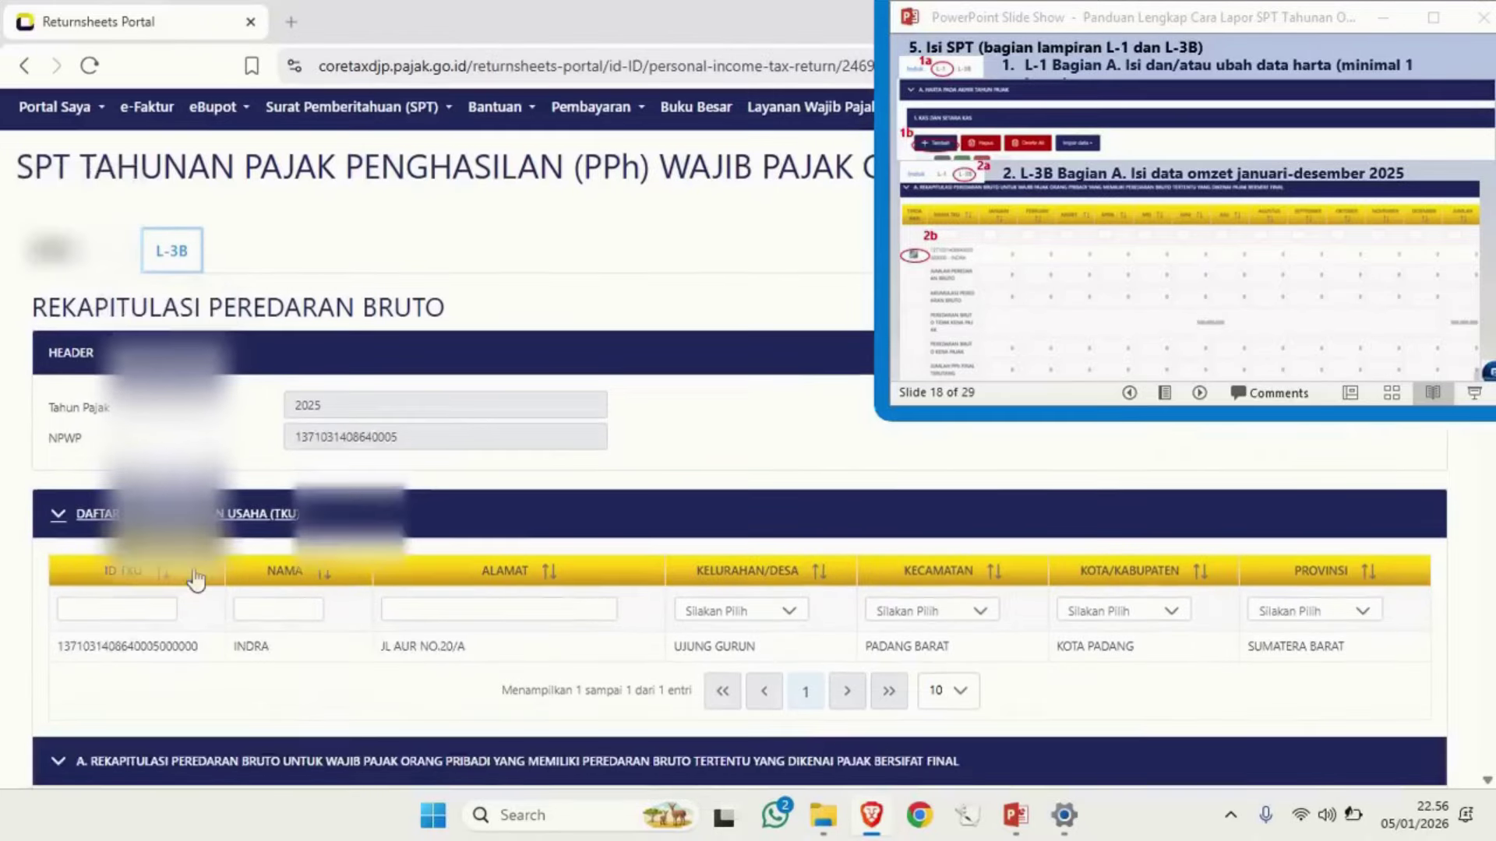
scroll(196, 581, down, 5)
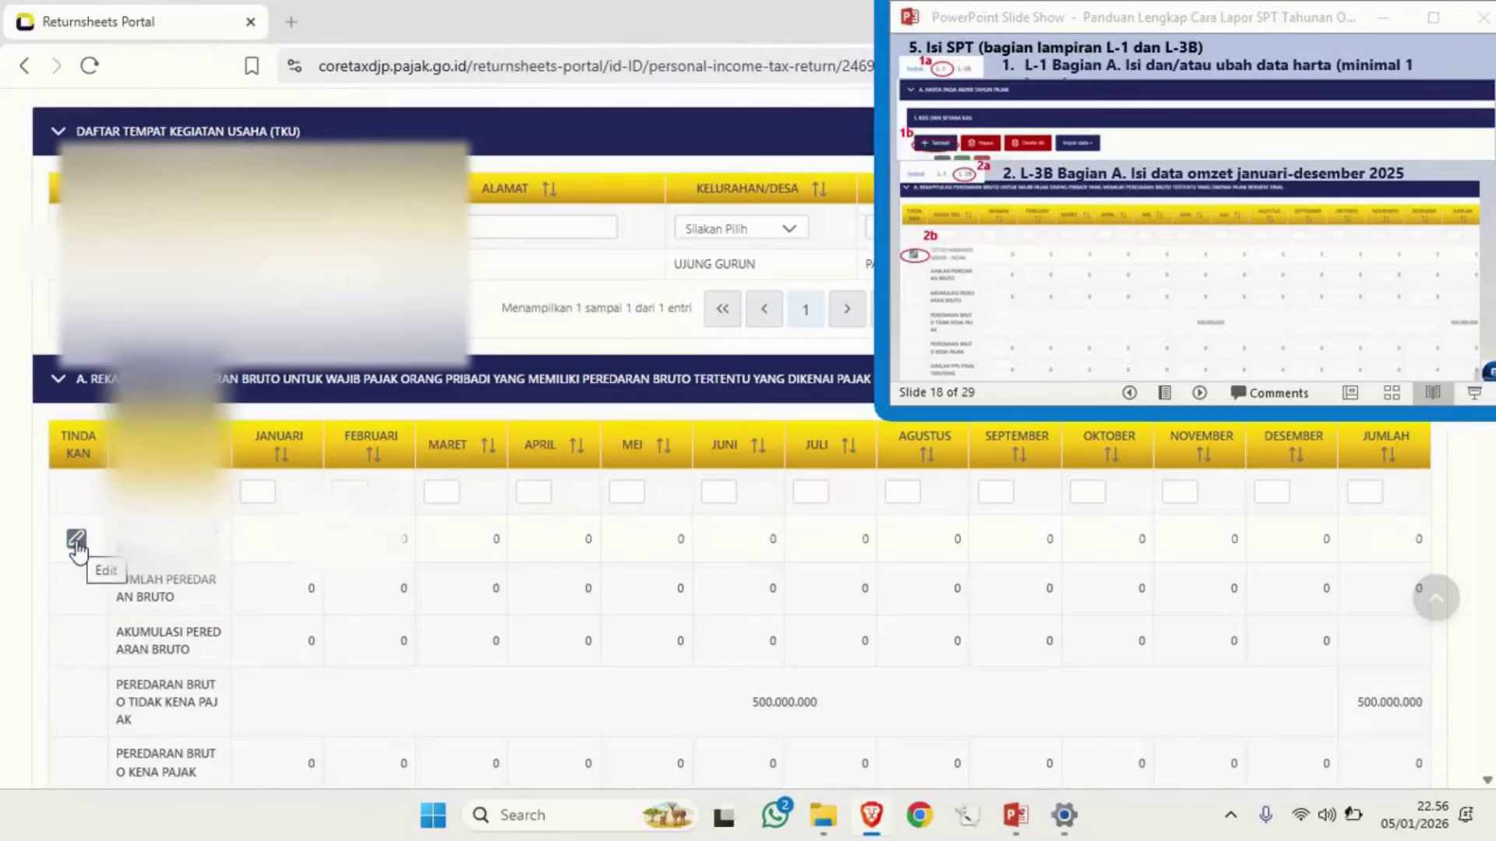
click(76, 539)
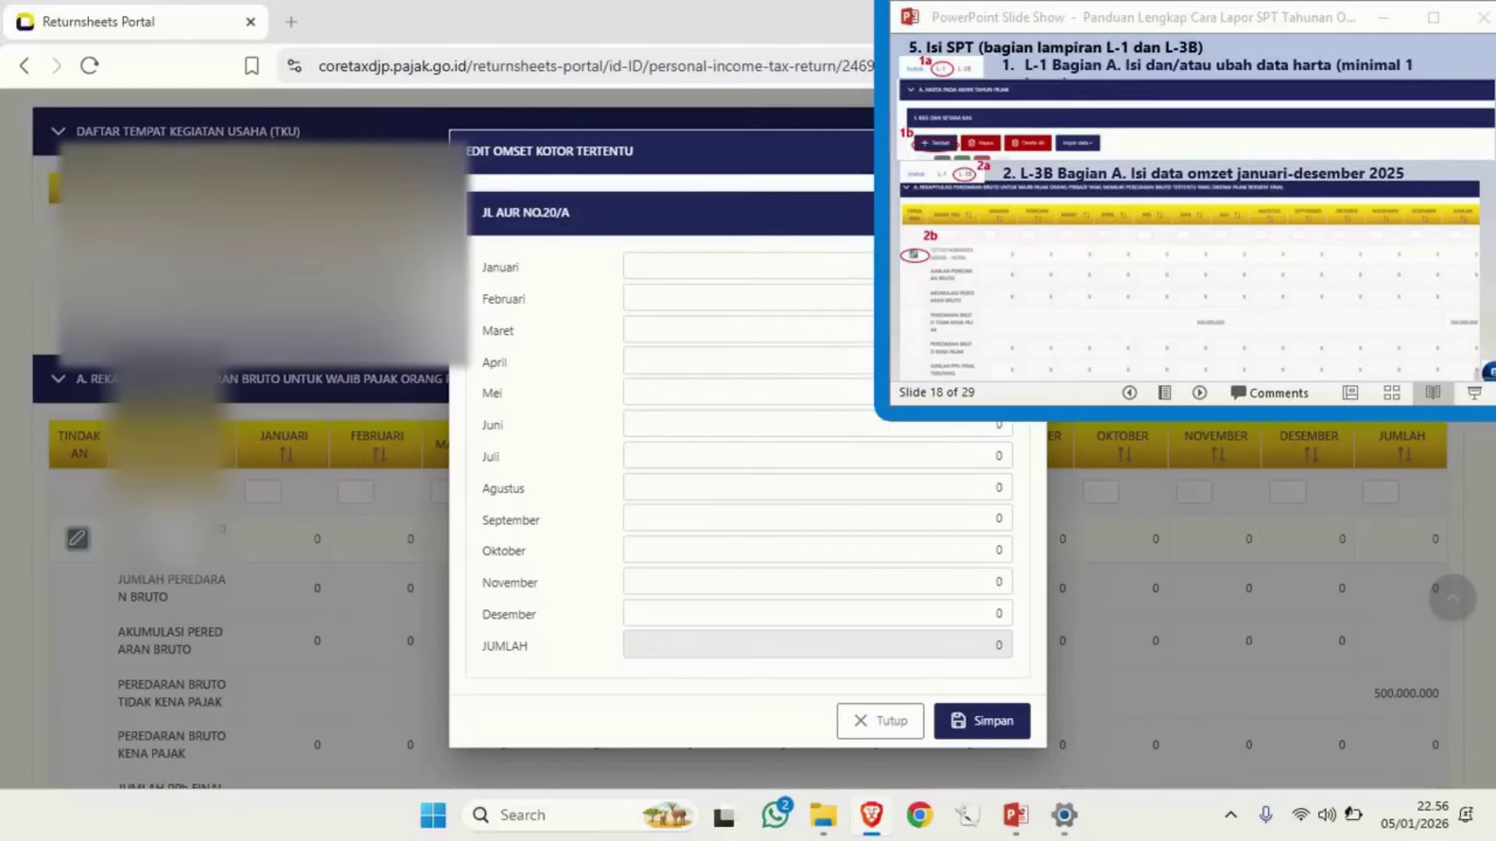
click(740, 266)
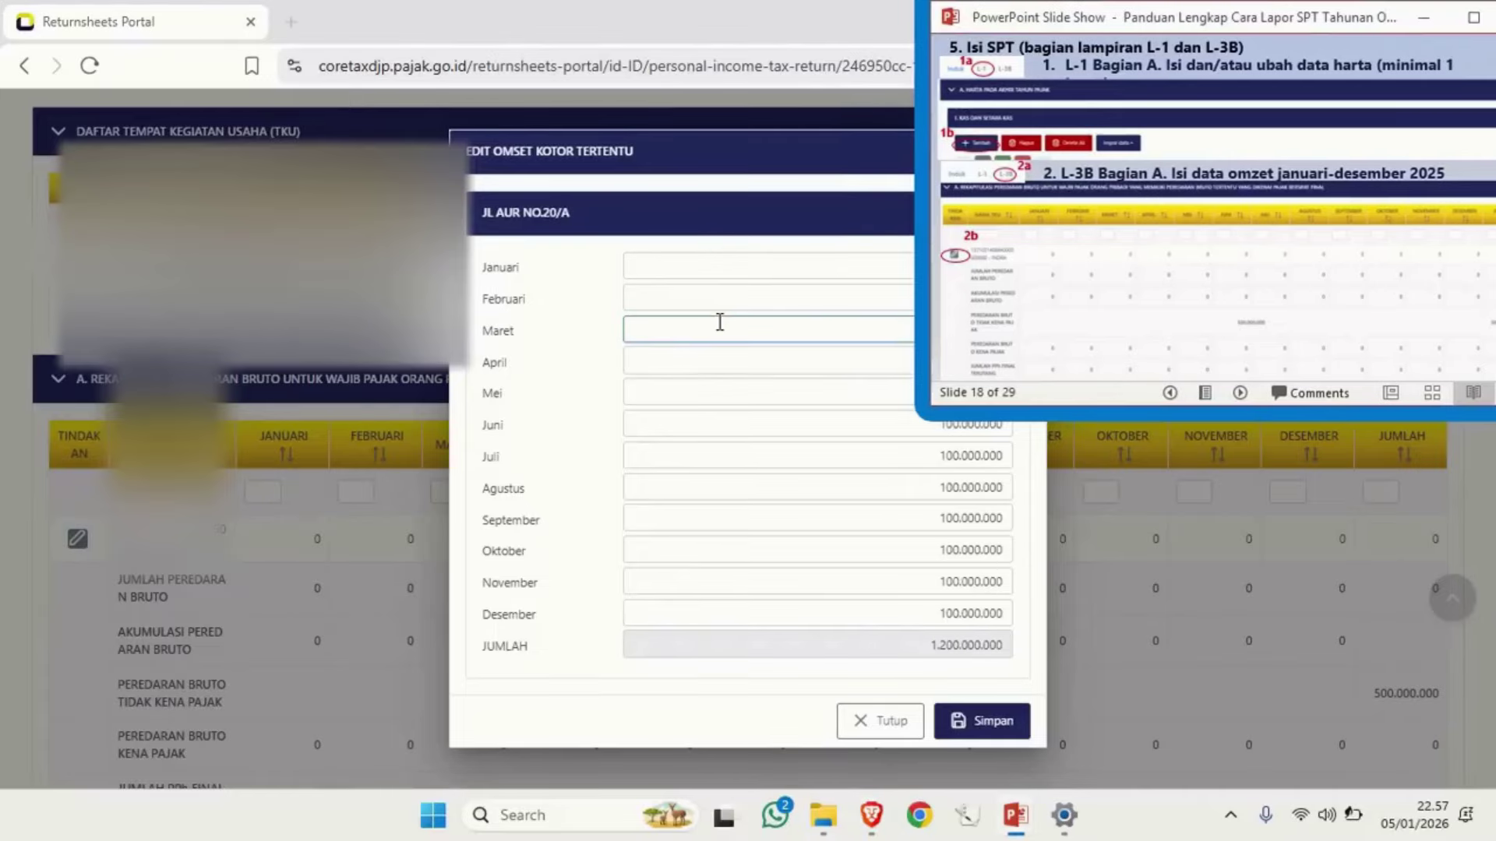
click(738, 294)
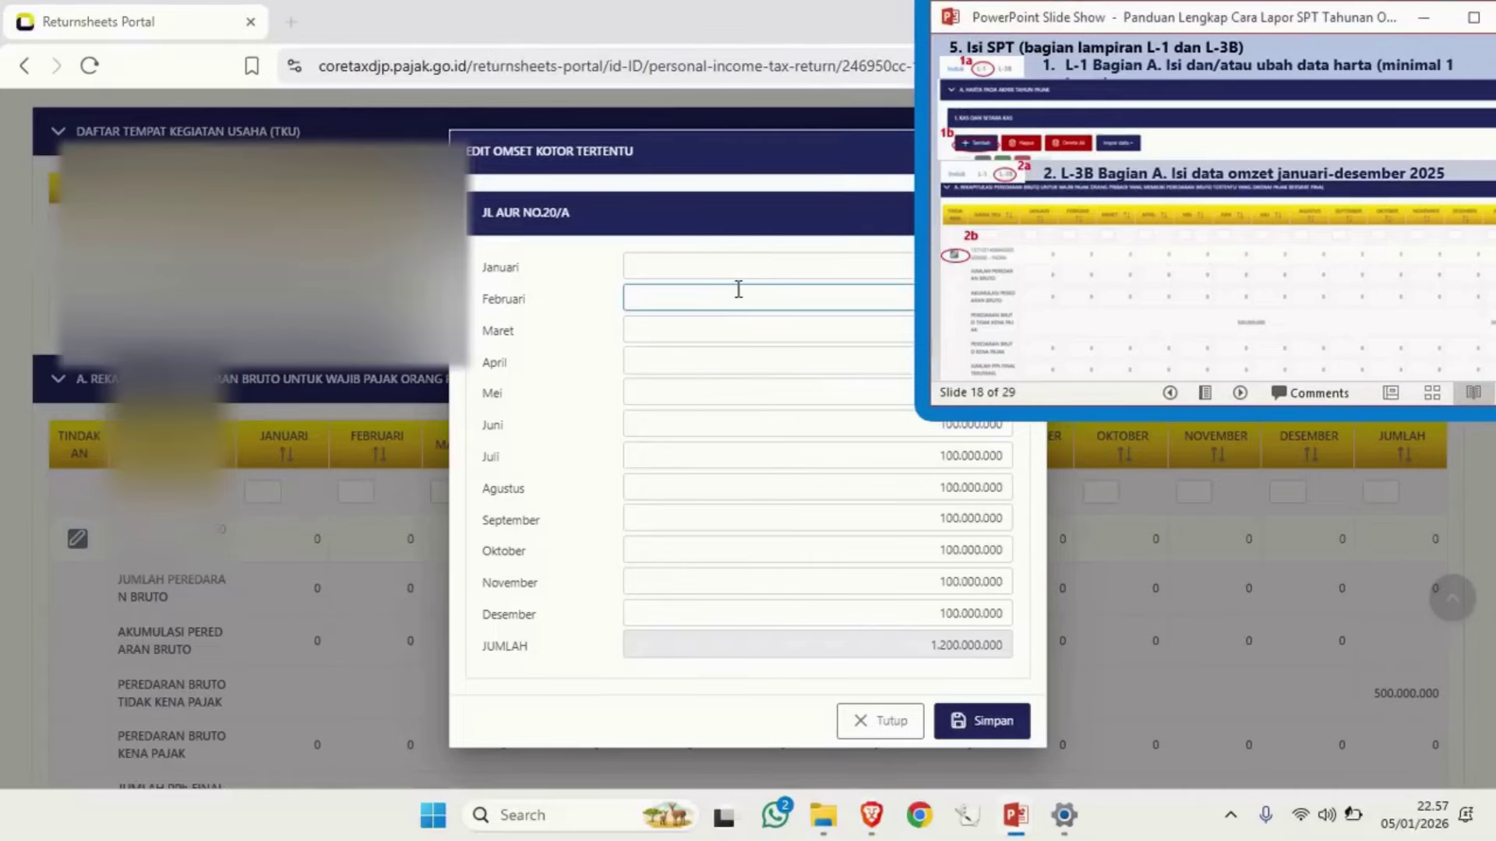
click(757, 265)
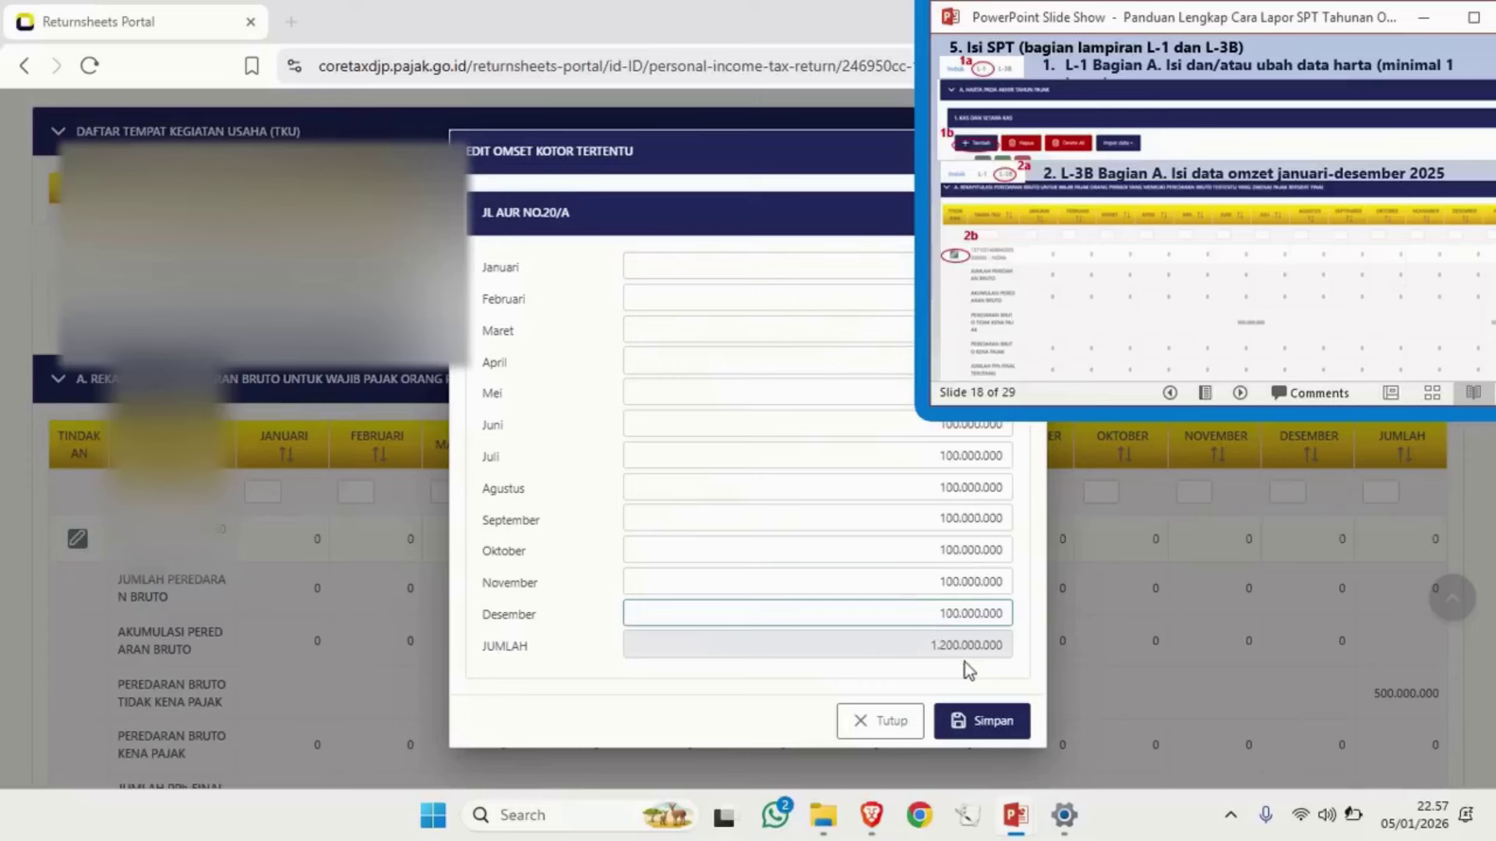
click(970, 725)
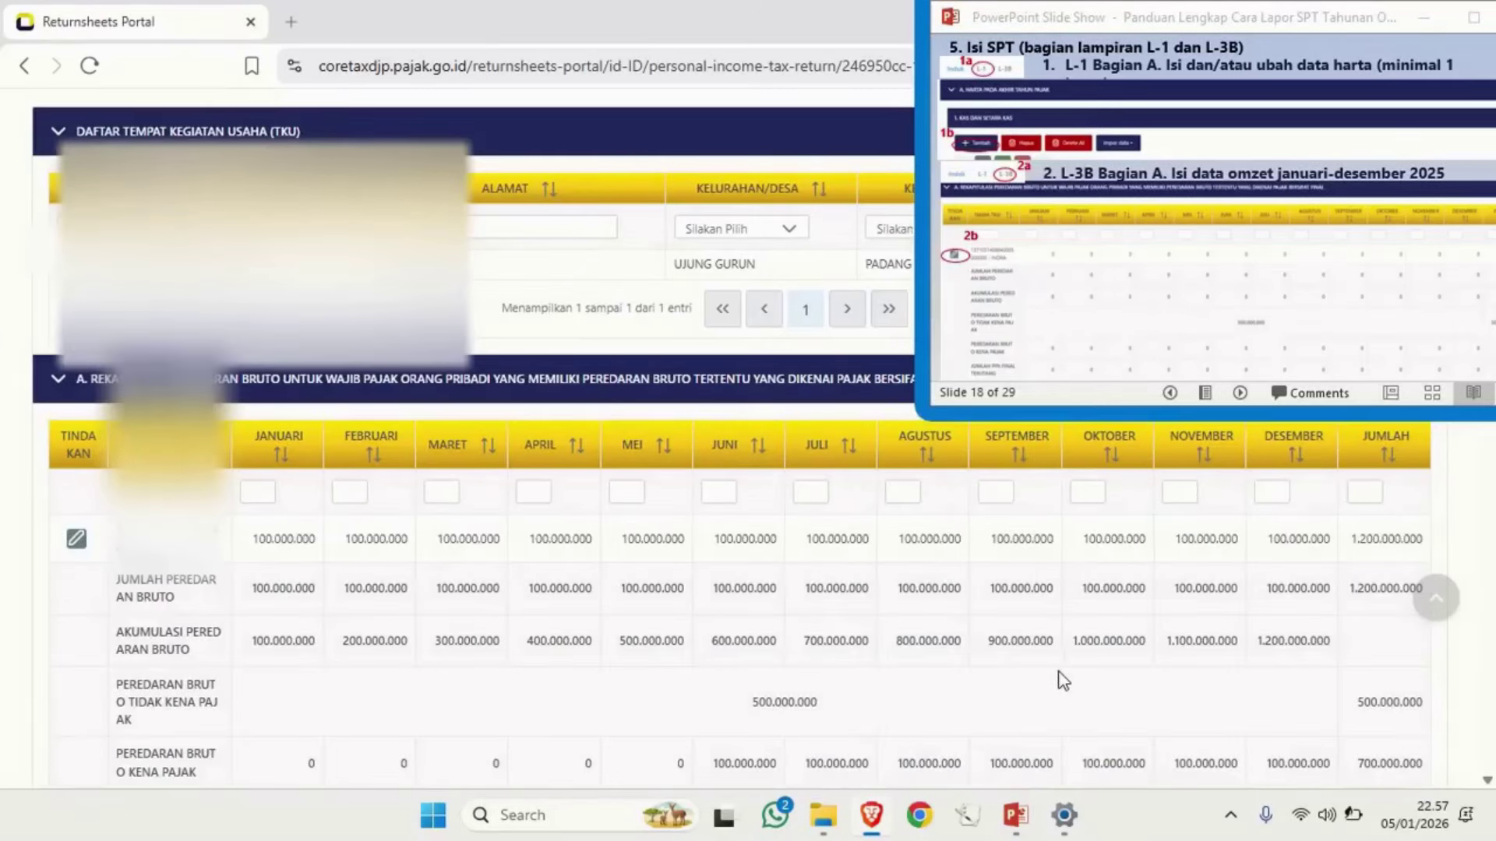
Examine the L-3B recapitulation, comparing the Jumlah PPh Final Terutang and PPh Final yang Disetor Sendiri rows from June to December
scroll(1176, 634, down, 1)
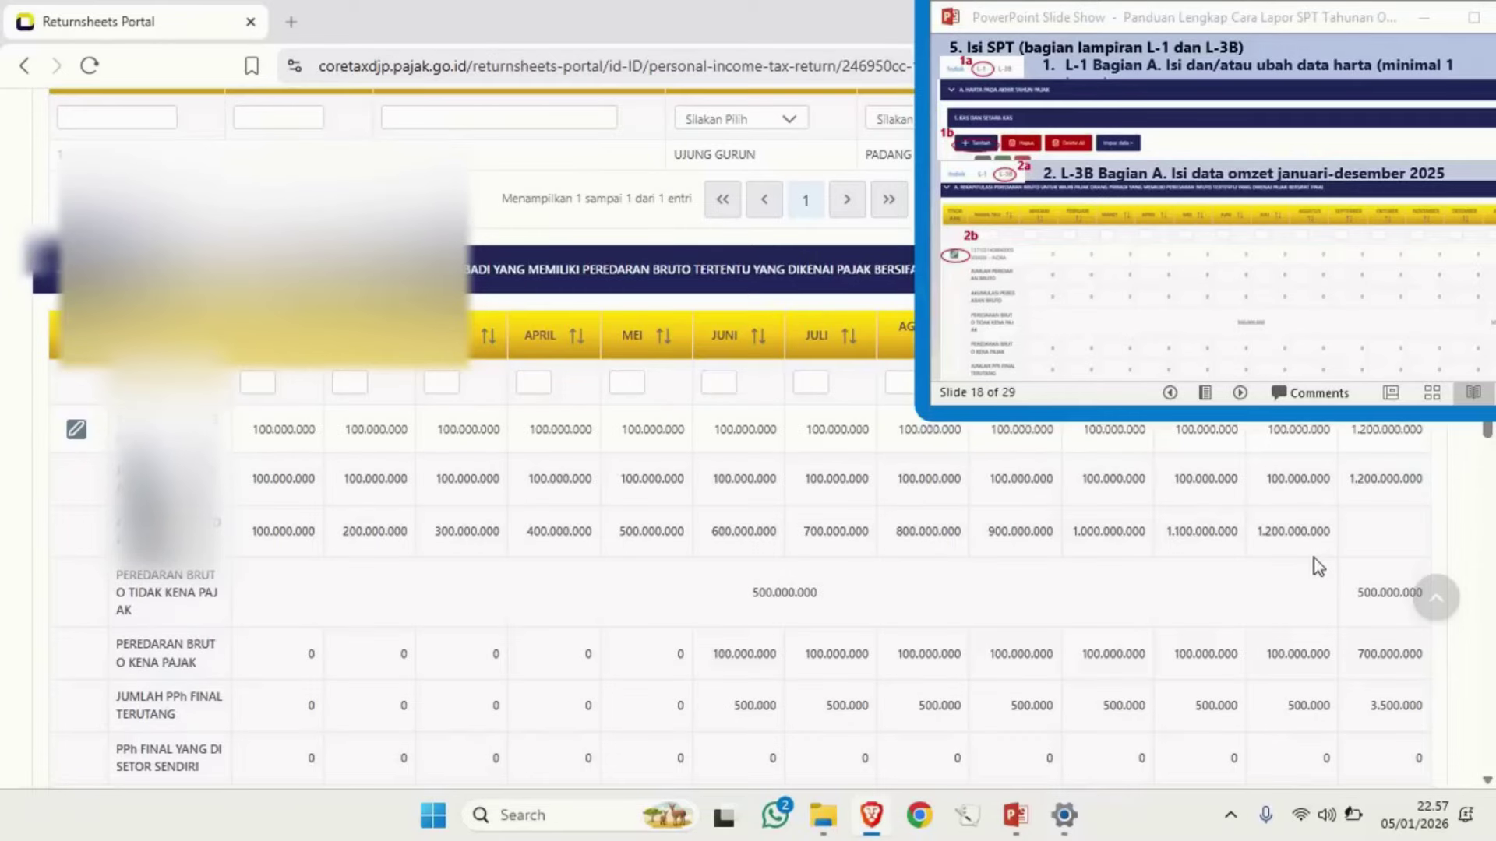
scroll(1315, 558, down, 2)
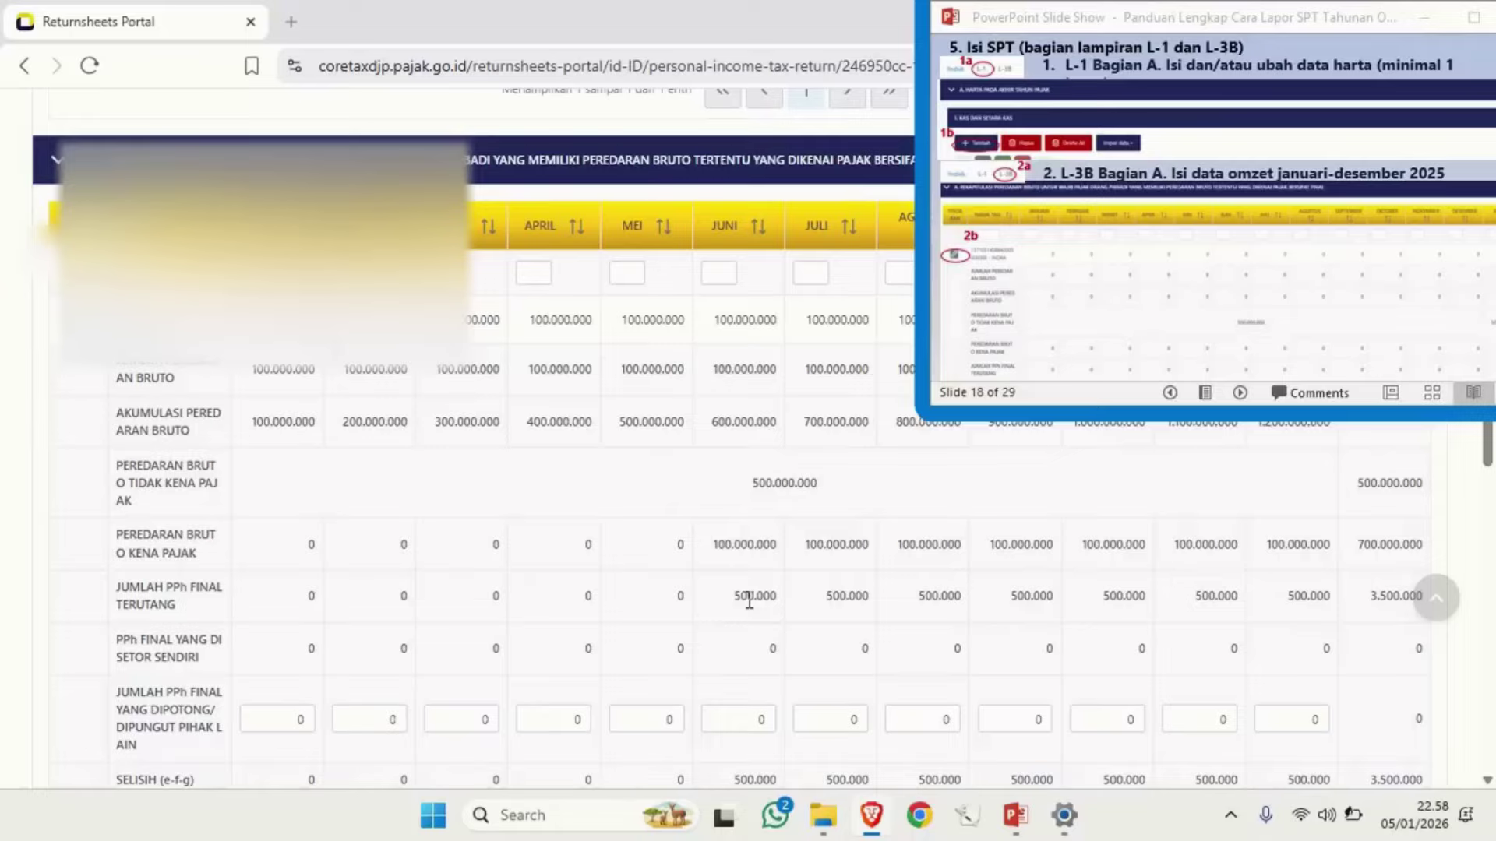
scroll(749, 600, down, 2)
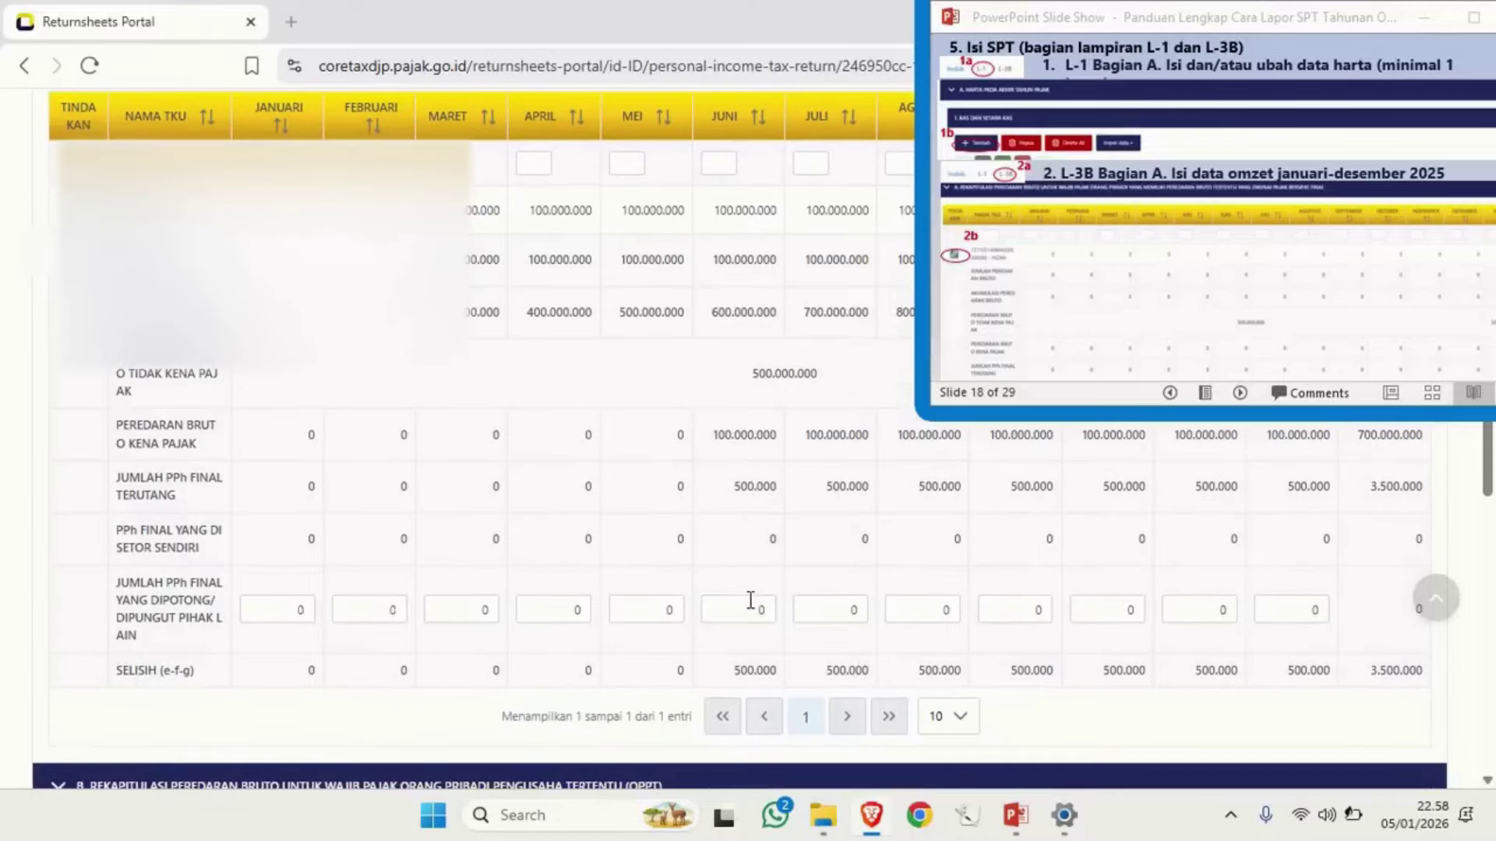
scroll(754, 592, up, 2)
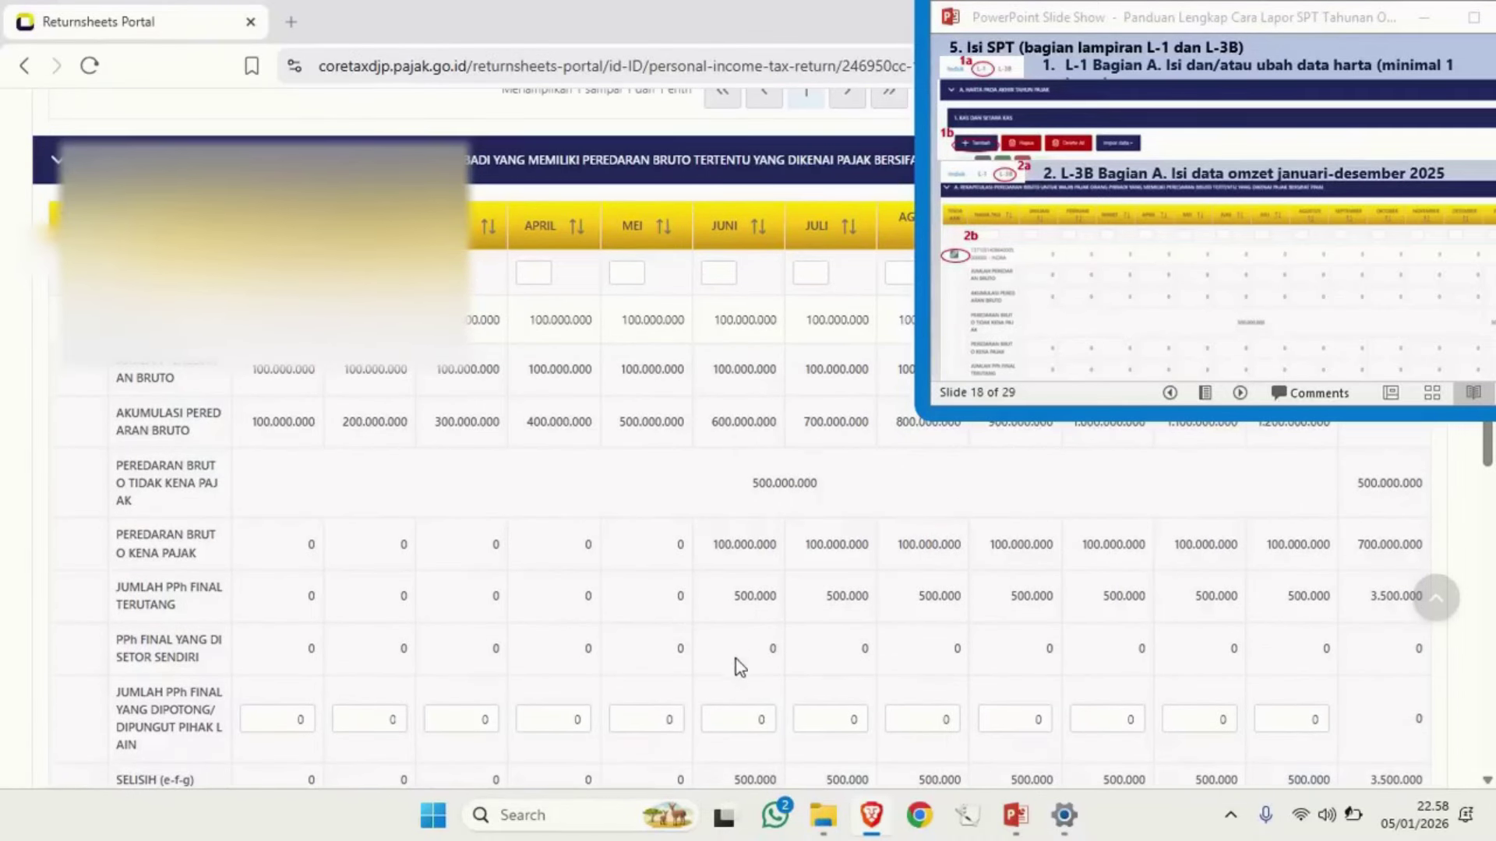
drag(735, 658, 1334, 647)
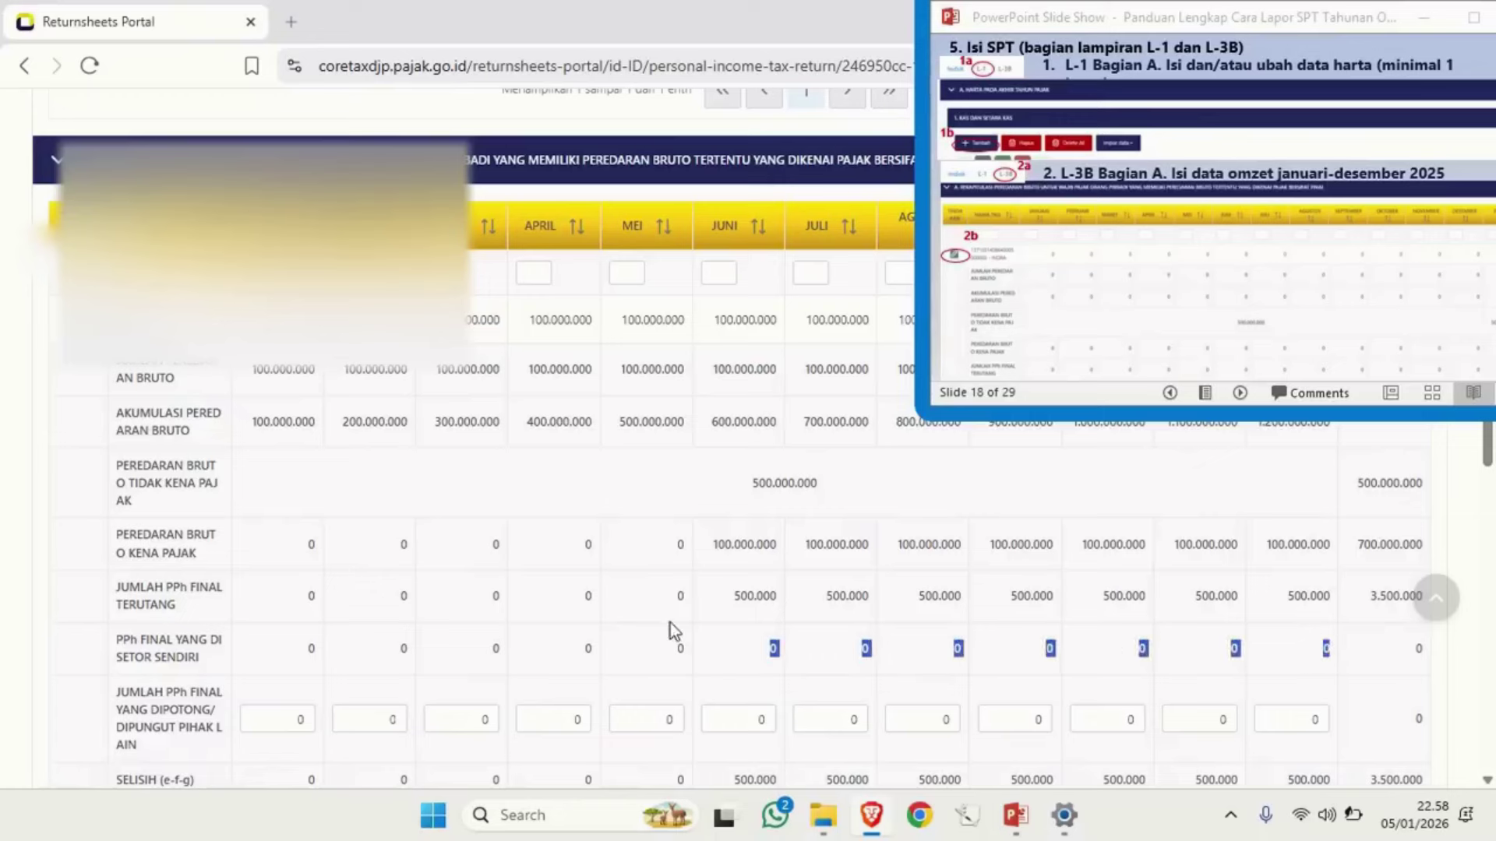
drag(115, 637, 203, 666)
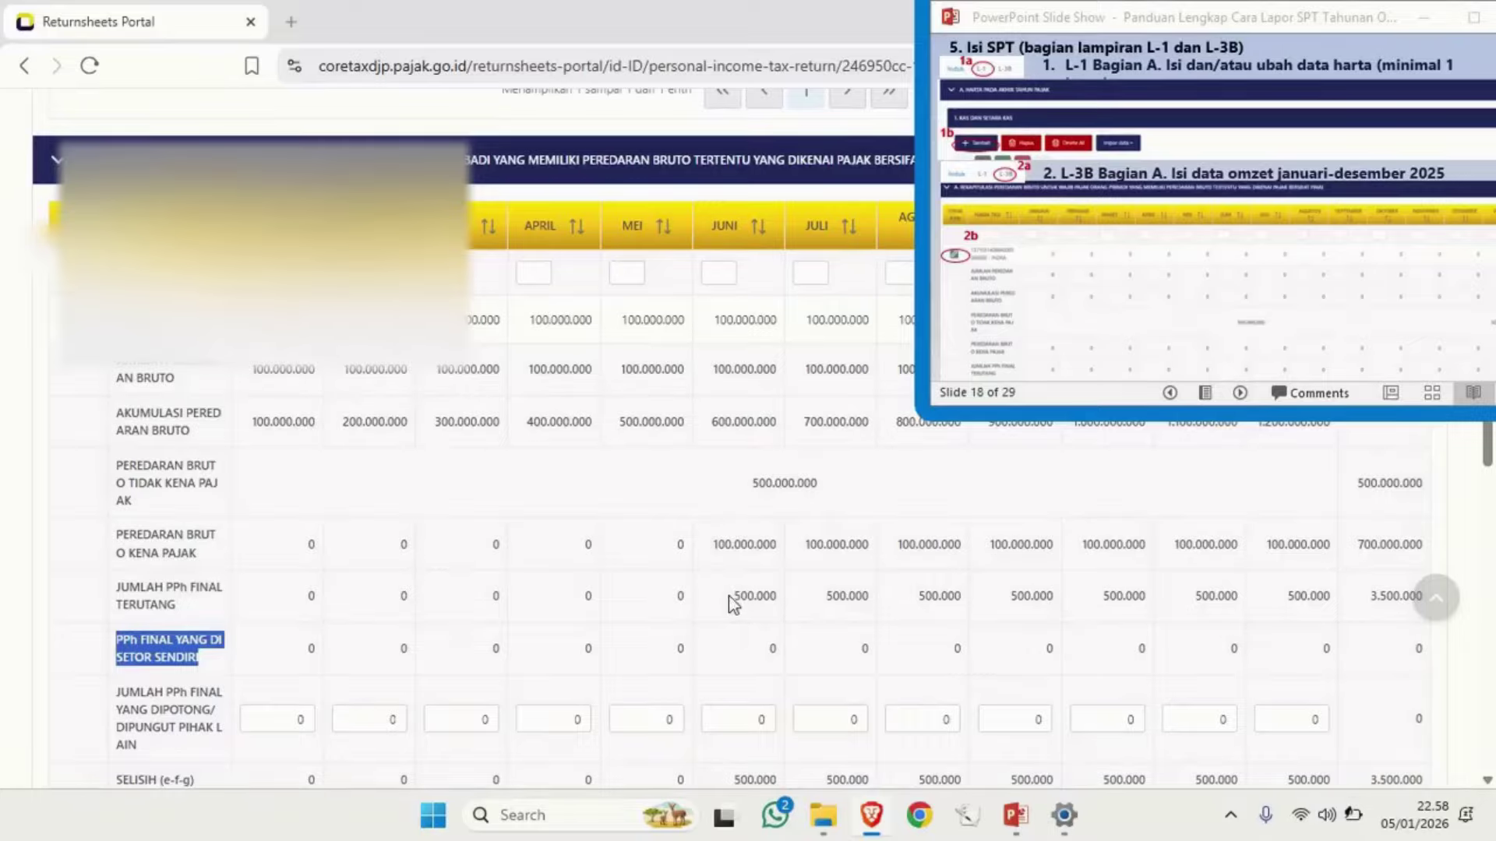
drag(731, 597, 779, 596)
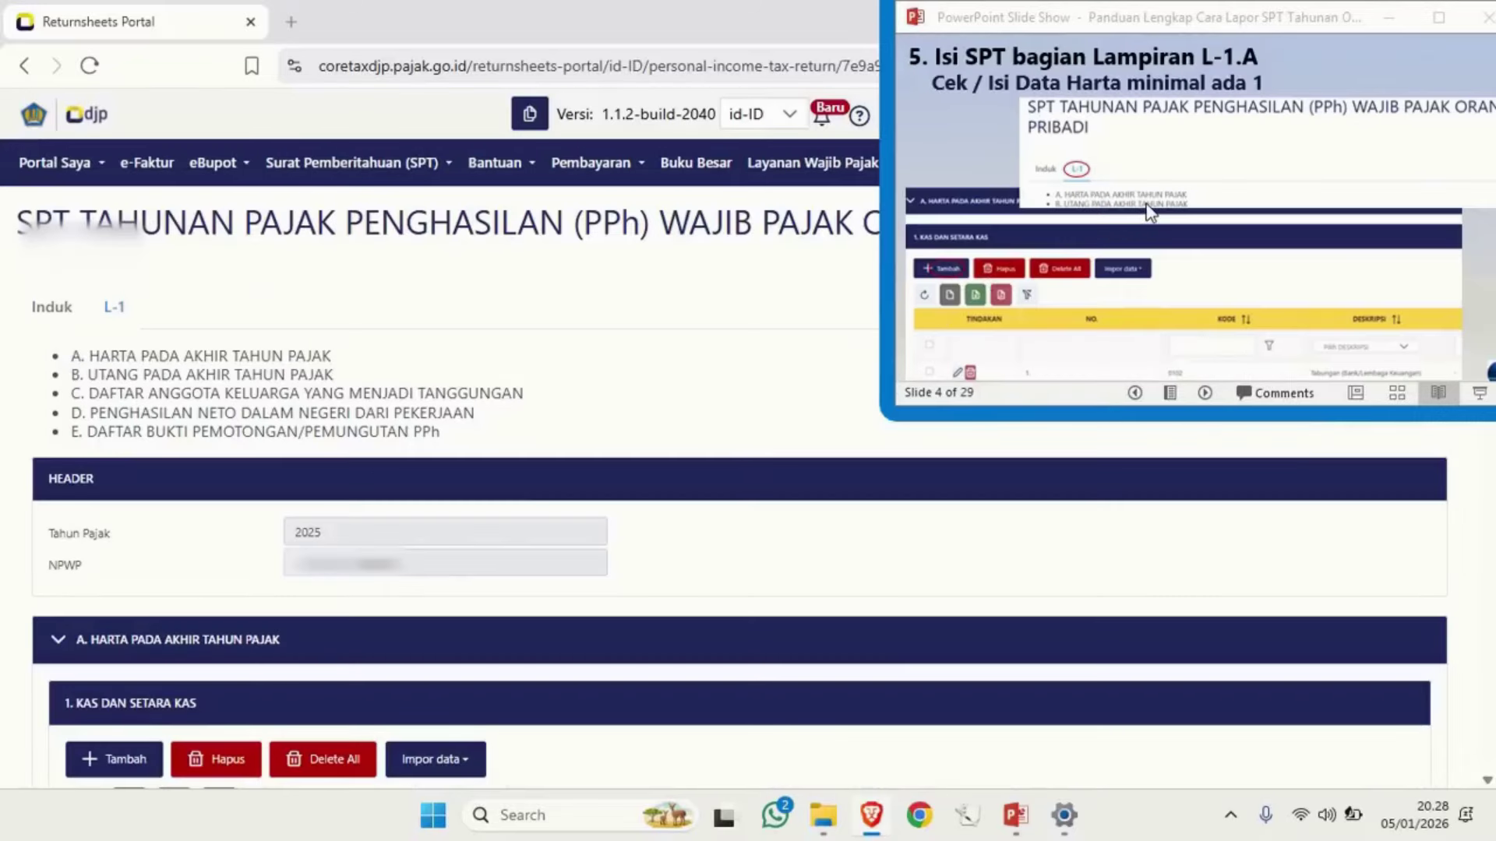
Advance the guide to the E.11.a slide and check item 11a, PPh kurang/lebih bayar, in section E of the Induk form
click(1147, 212)
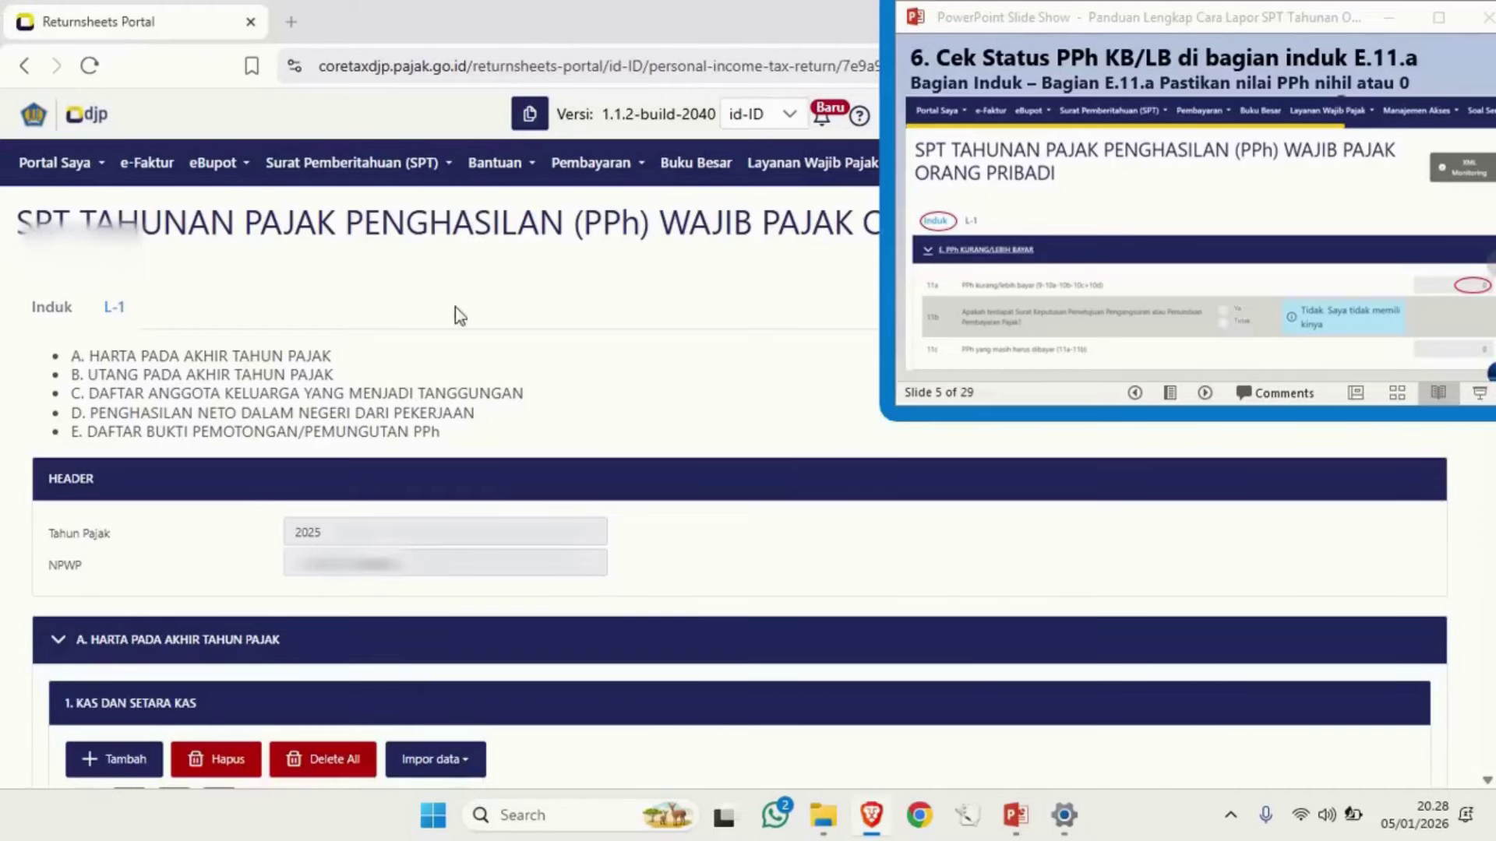
click(49, 314)
scroll(70, 468, down, 15)
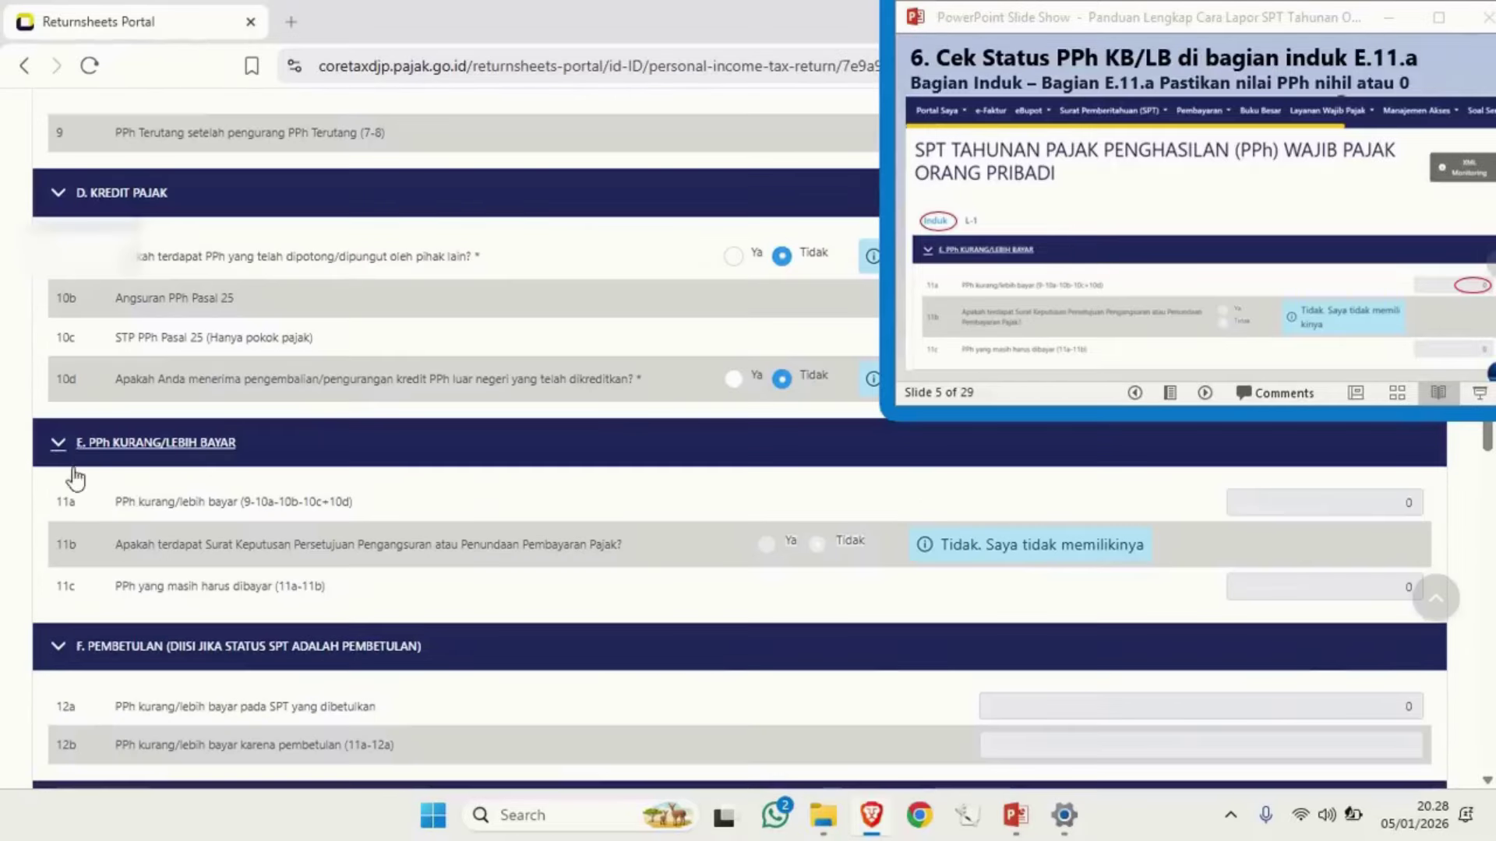
drag(119, 507, 357, 521)
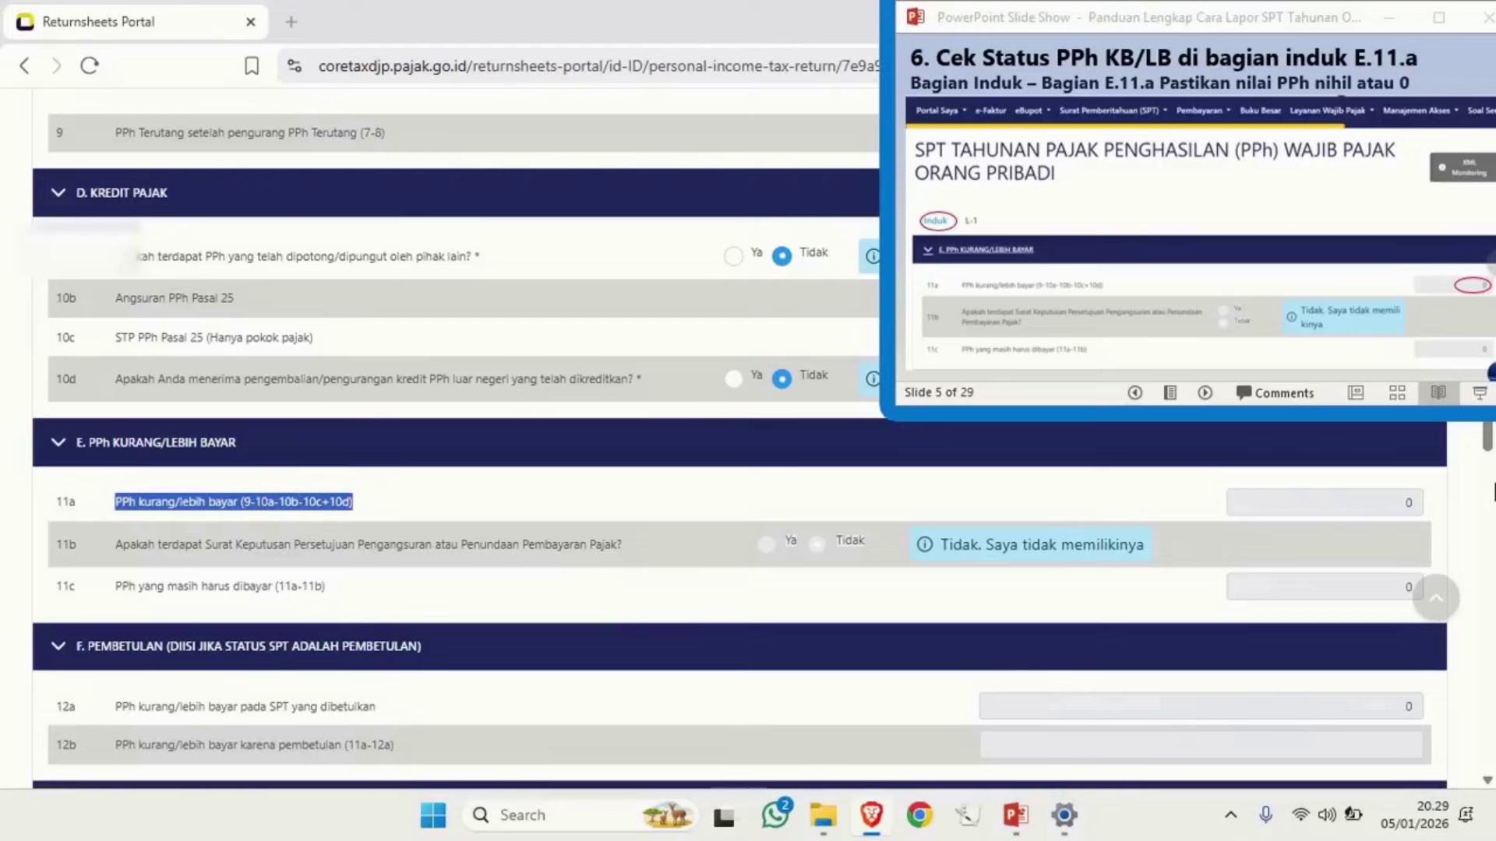
double_click(1414, 504)
Advance the guide to the submission slide, accept the declaration in K. Pernyataan, submit with Bayar dan Lapor and dismiss the notice
scroll(1285, 301, down, 1)
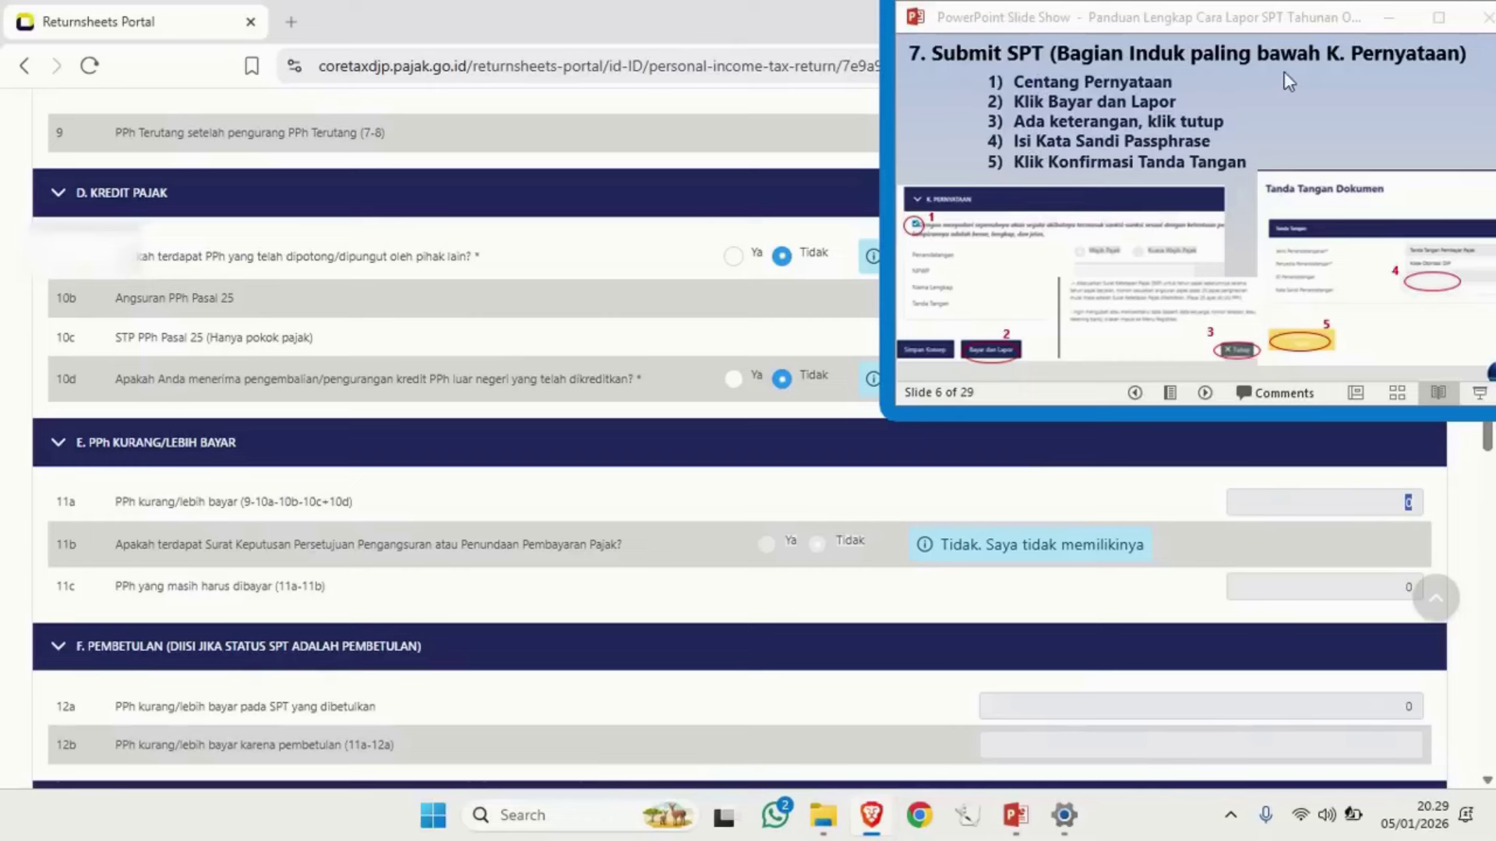
scroll(204, 503, down, 15)
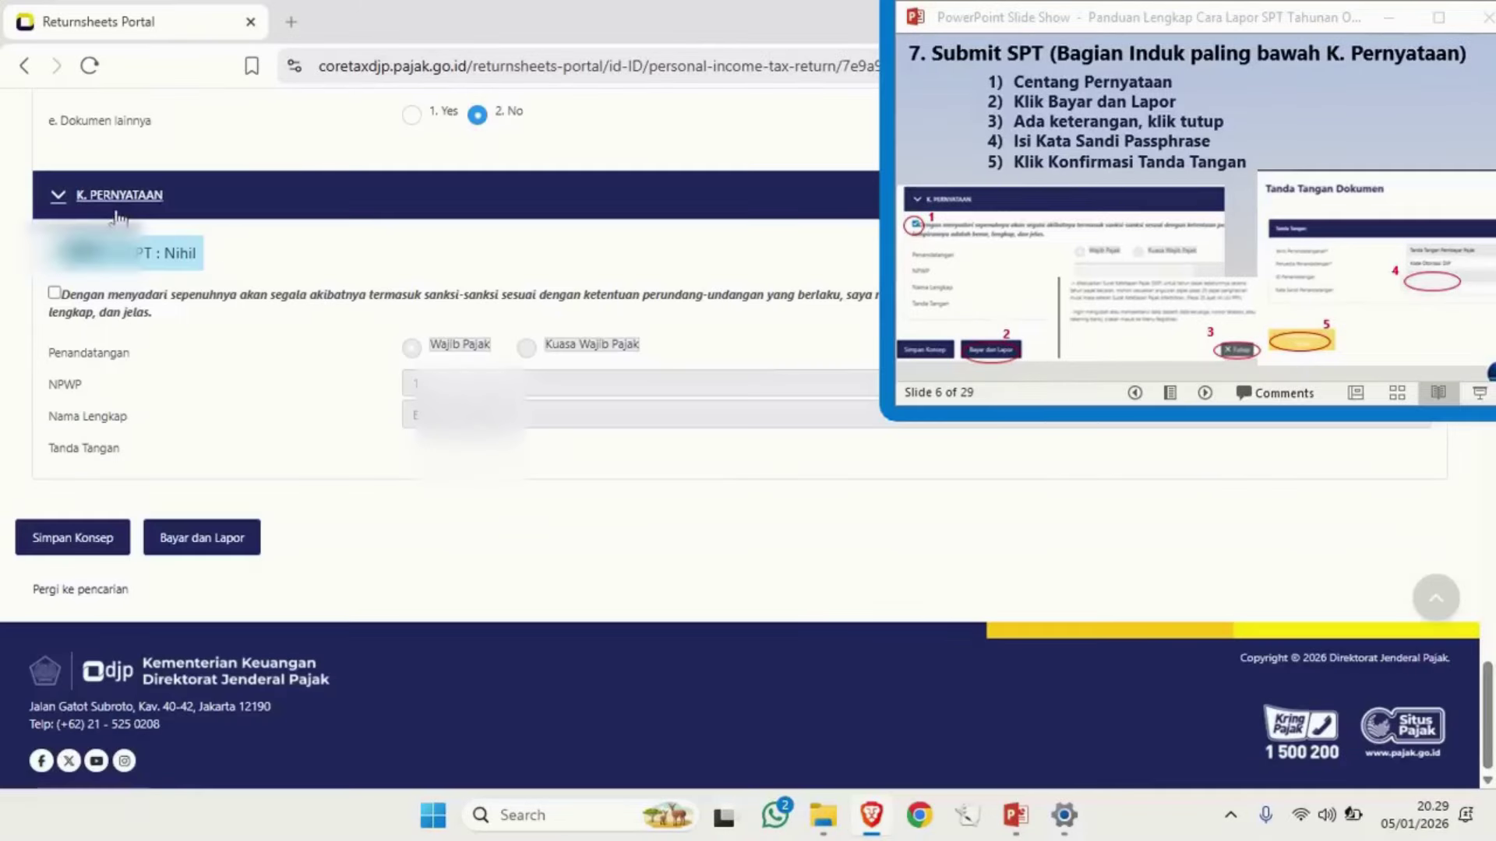
click(53, 294)
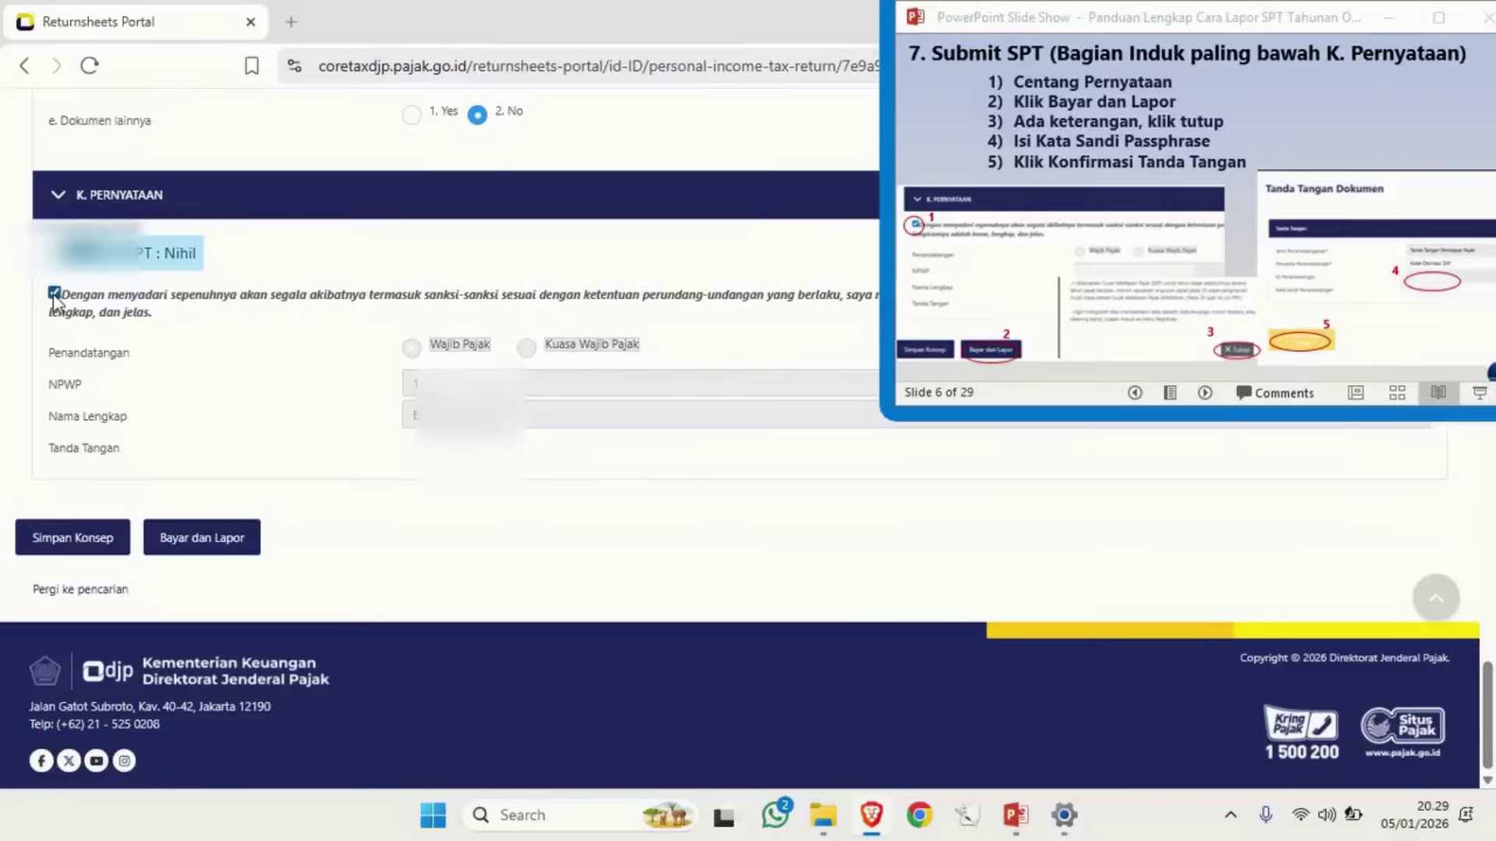
click(222, 526)
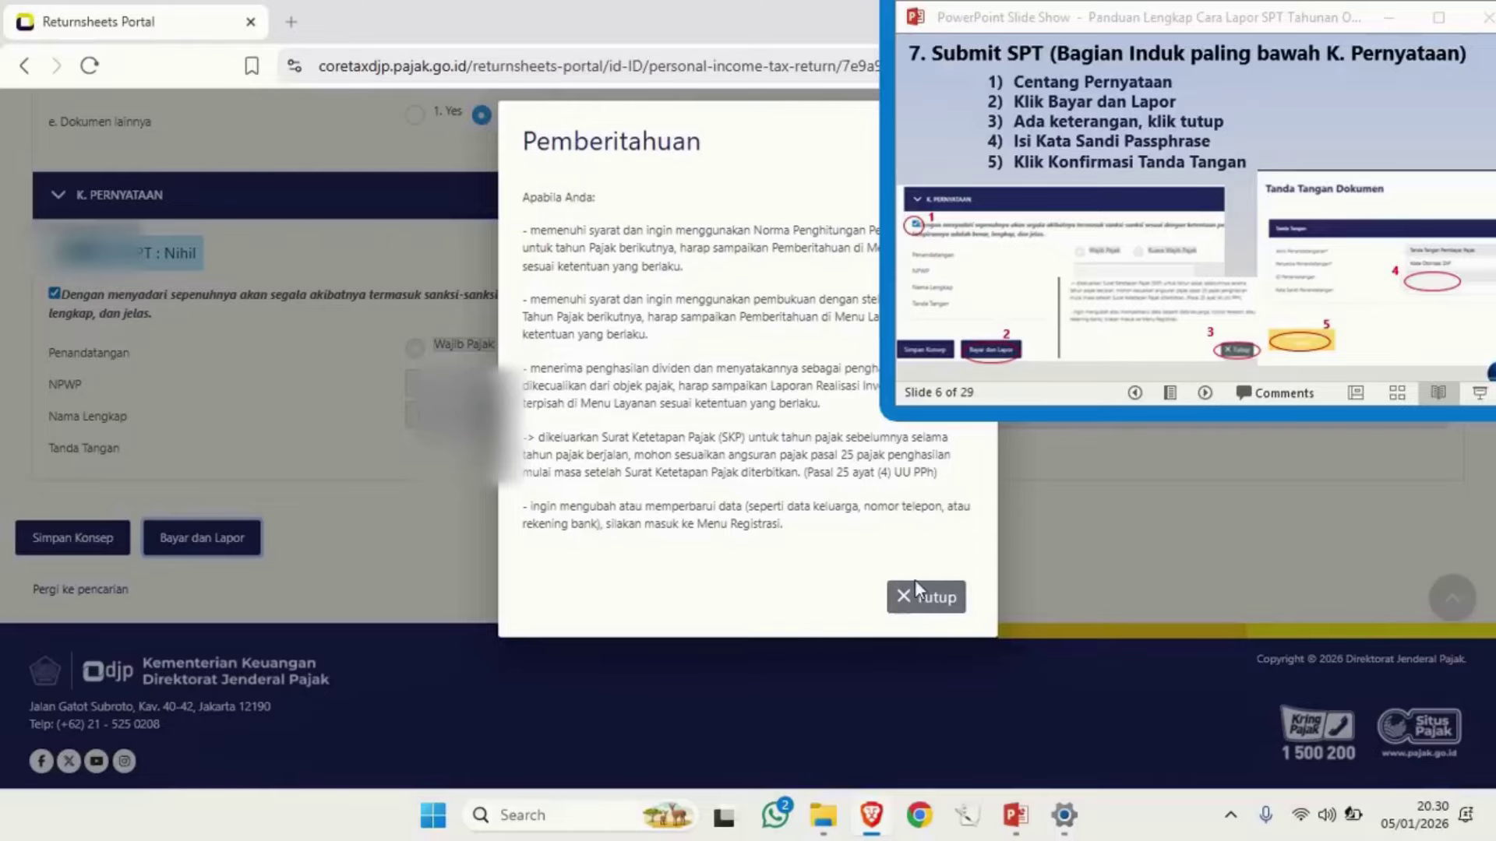
click(922, 599)
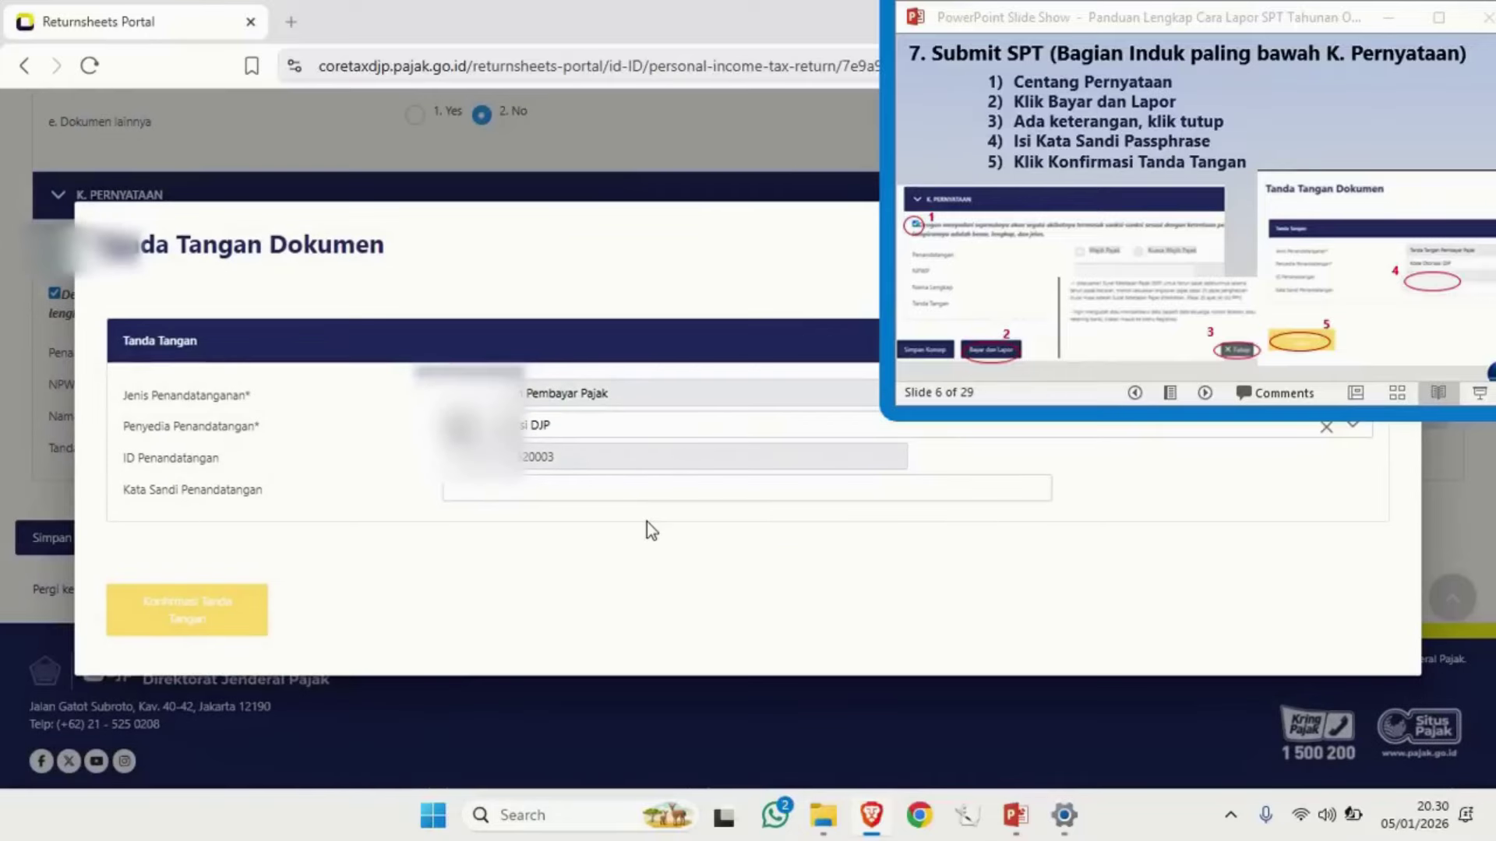
Enter the signer's password in Kata Sandi Penandatangan and confirm the document signature
click(481, 493)
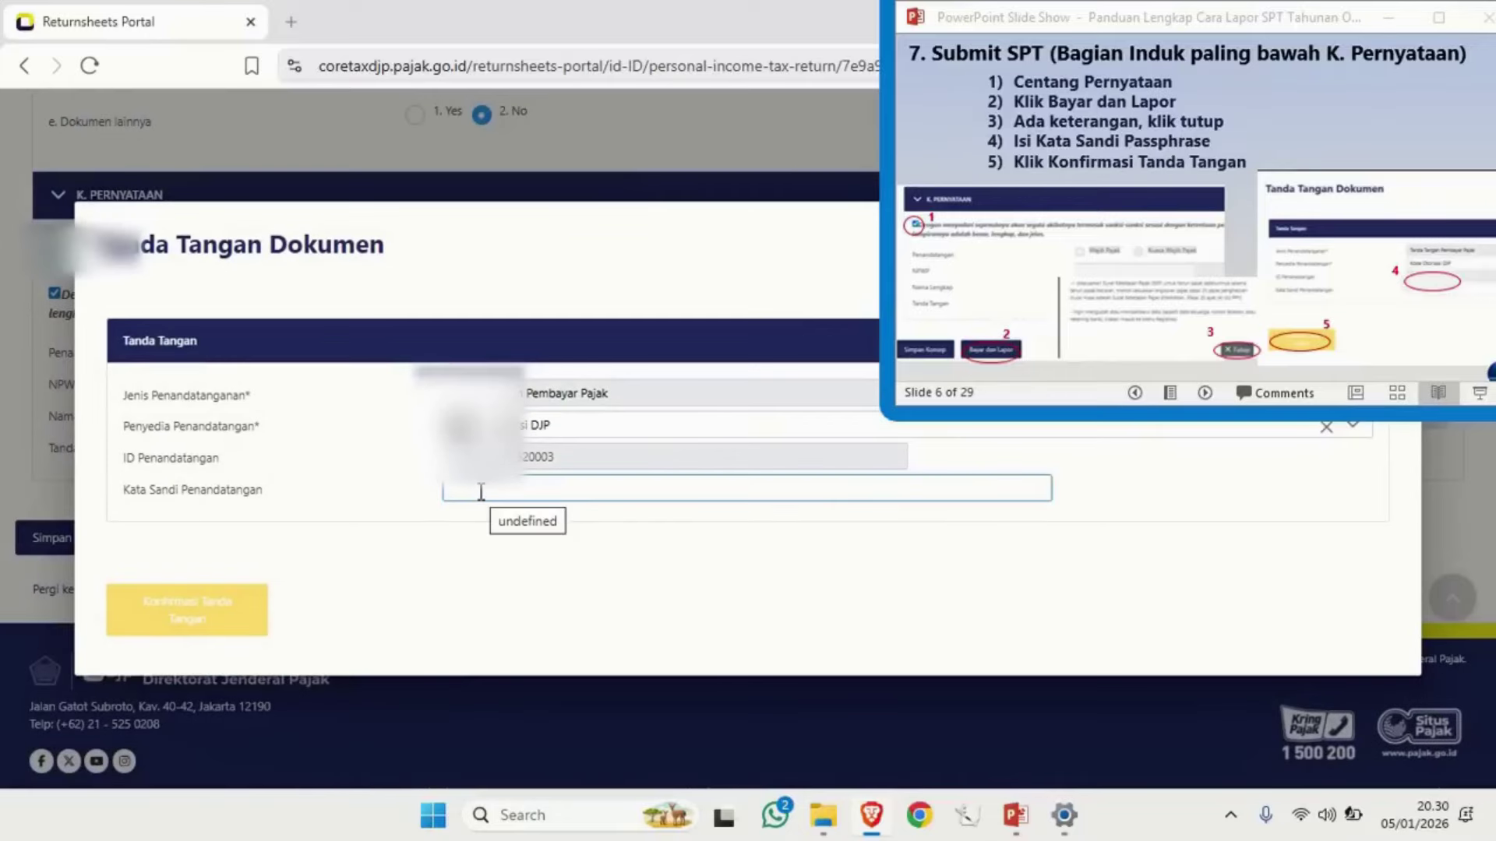
key(ctrl+v)
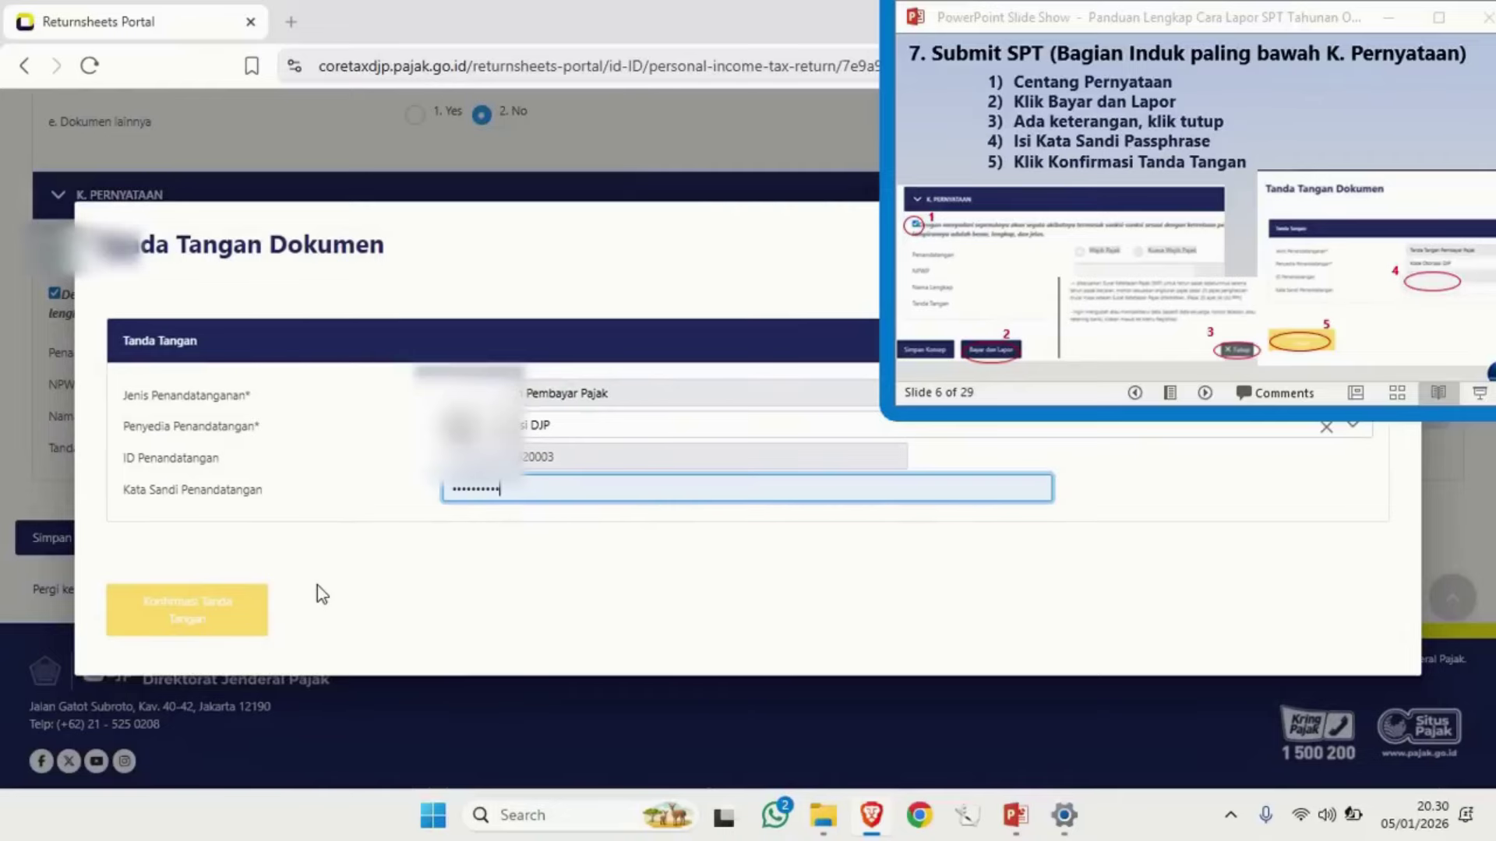
click(189, 612)
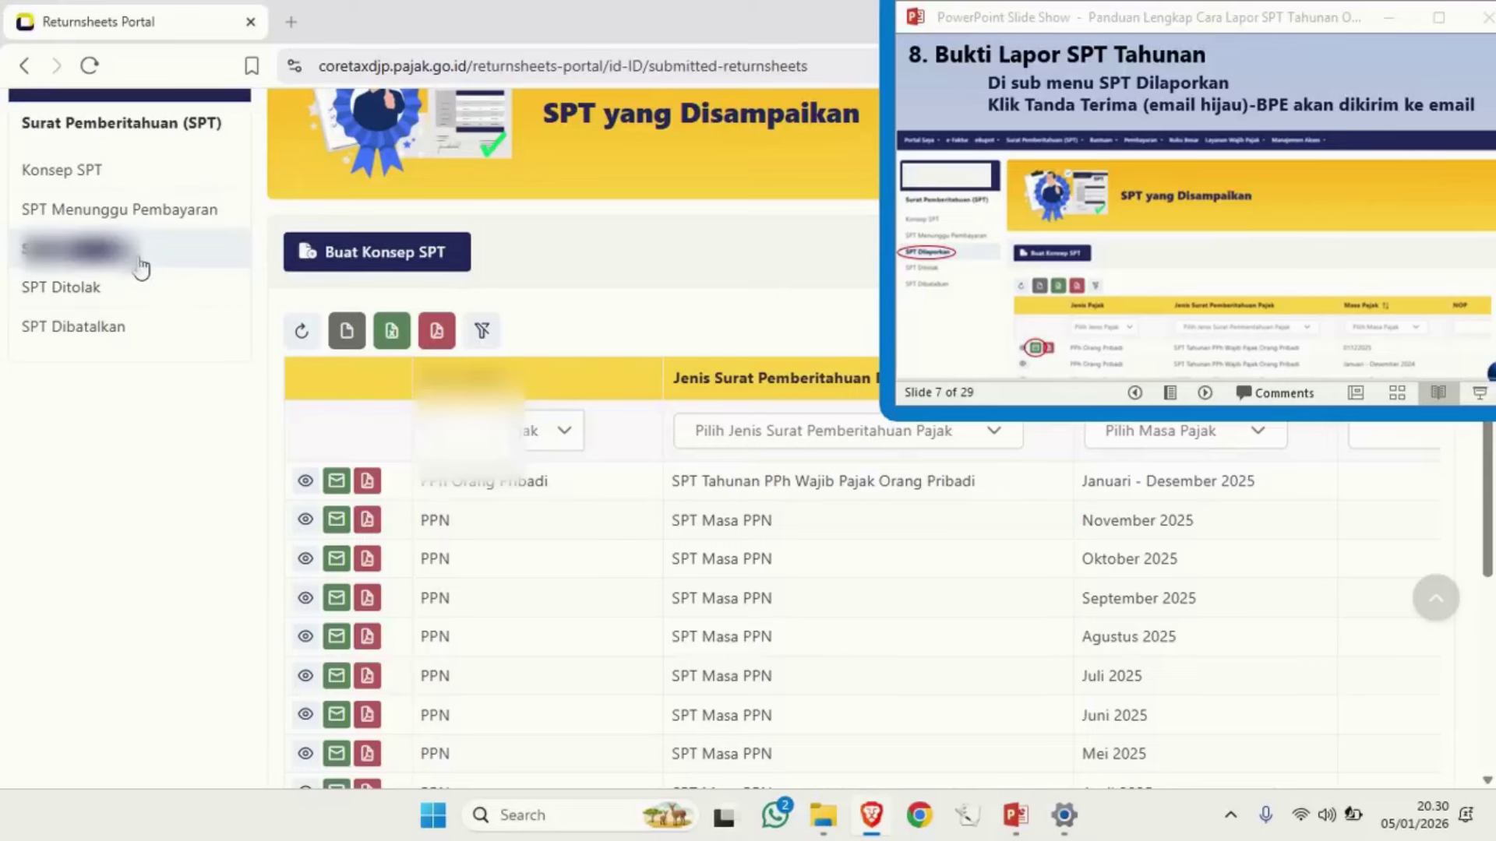
Request the Tanda Terima by e-mail for the Januari - Desember 2025 SPT Tahunan PPh Wajib Pajak Orang Pribadi in the submitted returns list
click(337, 482)
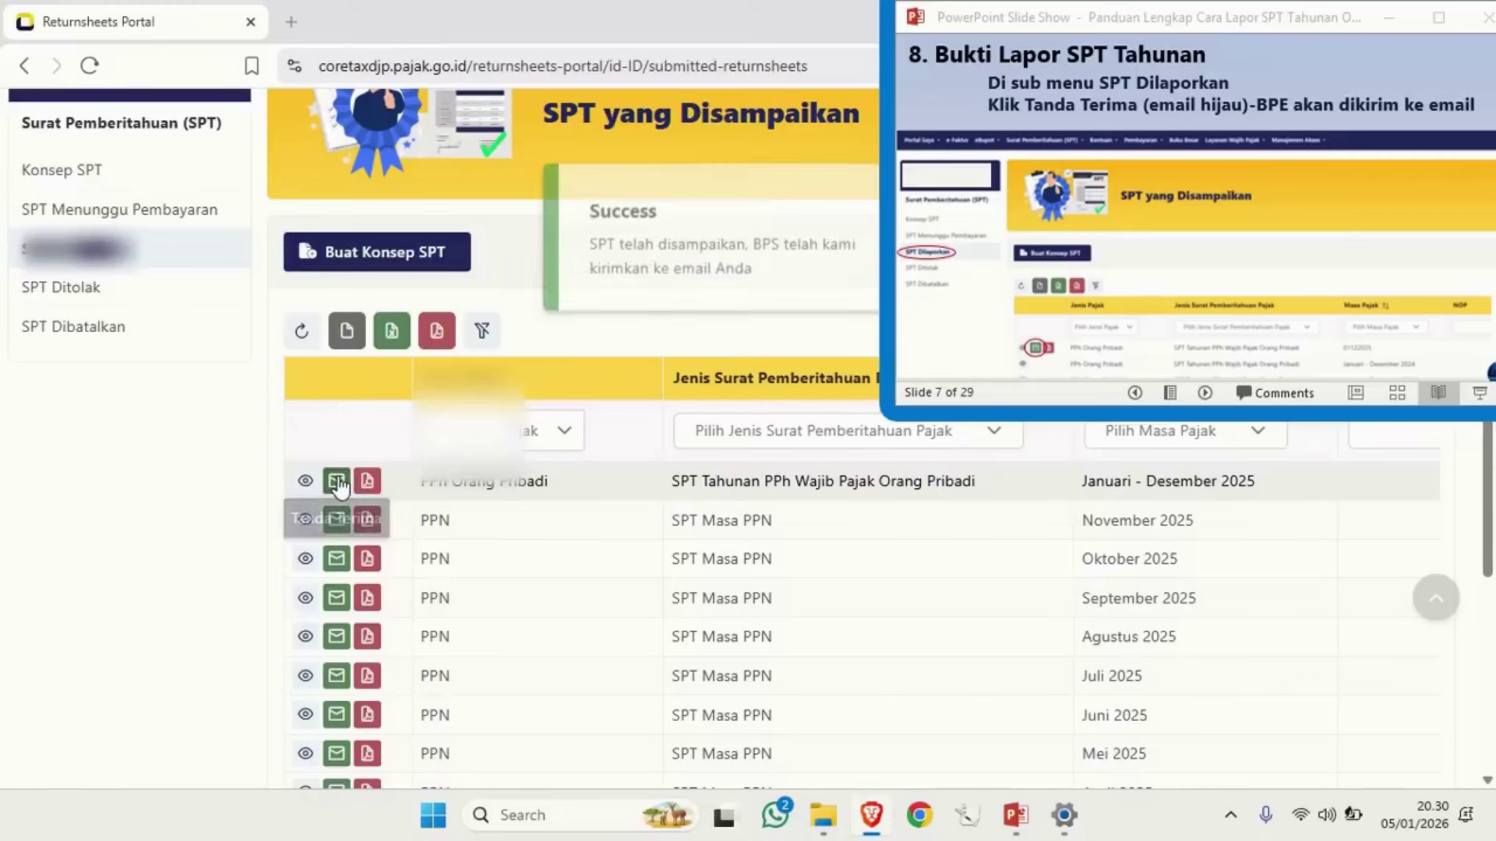